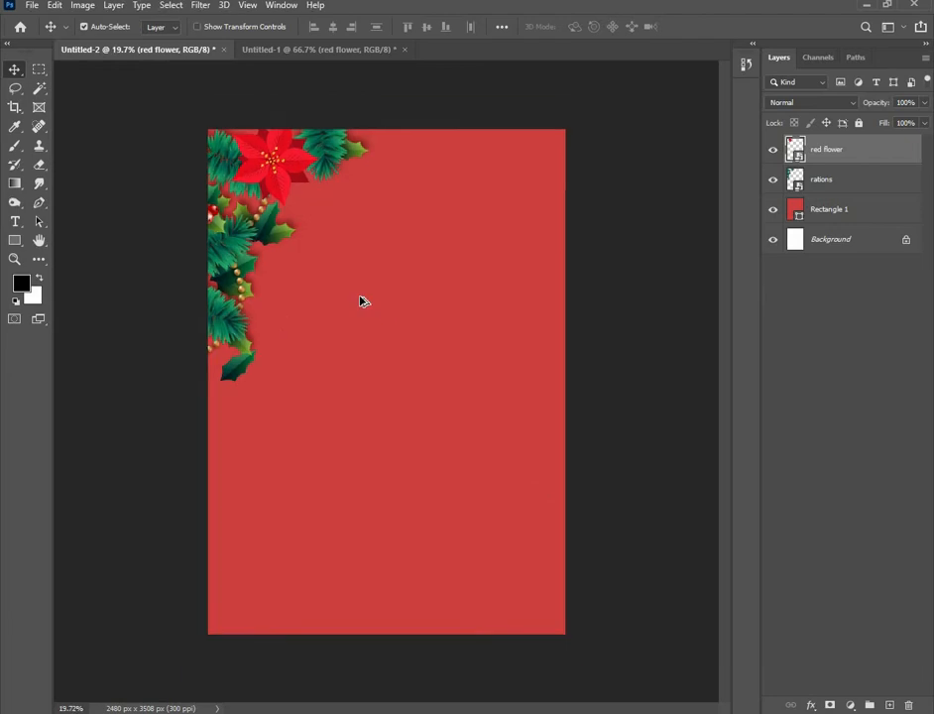
Change the fill of the Rectangle 1 background shape to a slightly more saturated red.
scroll(327, 278, "down", 2)
scroll(324, 277, "up", 1)
double_click(798, 212)
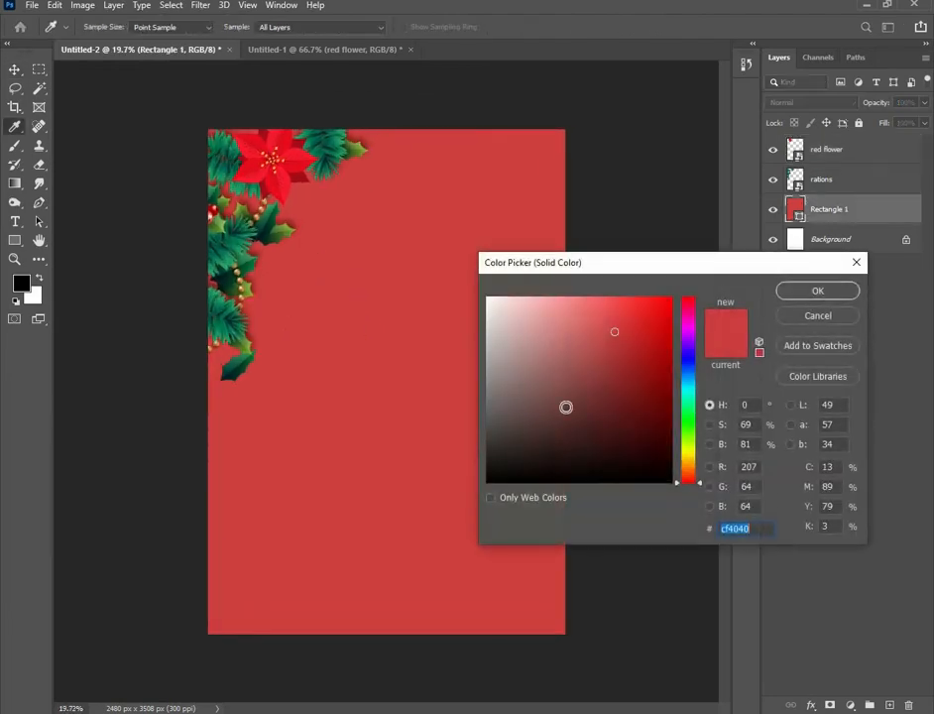
left_click(628, 328)
left_click(818, 290)
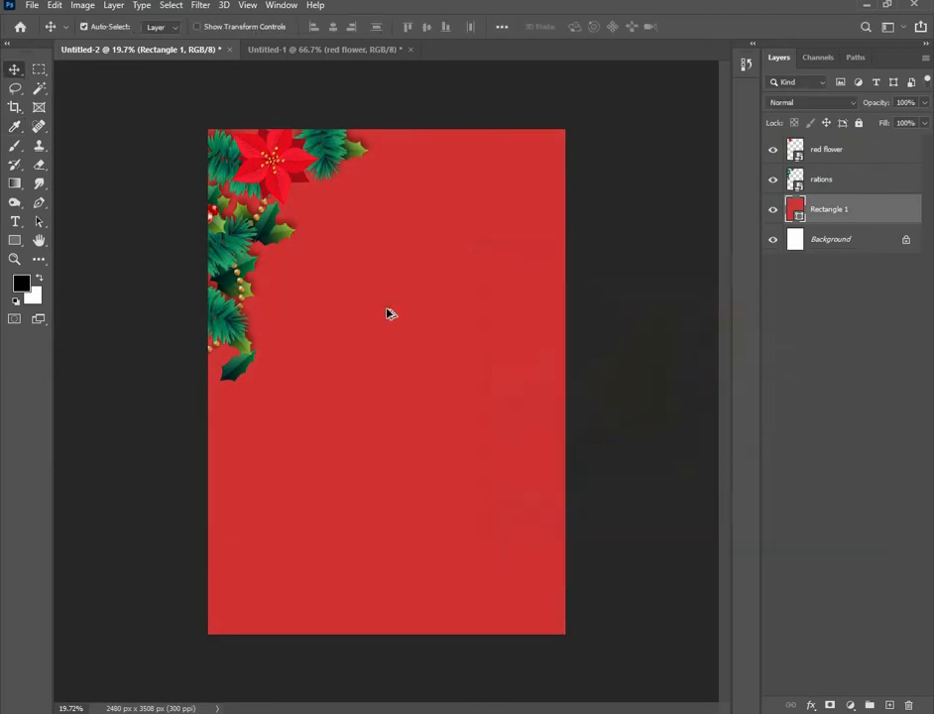
scroll(303, 348, "down", 1)
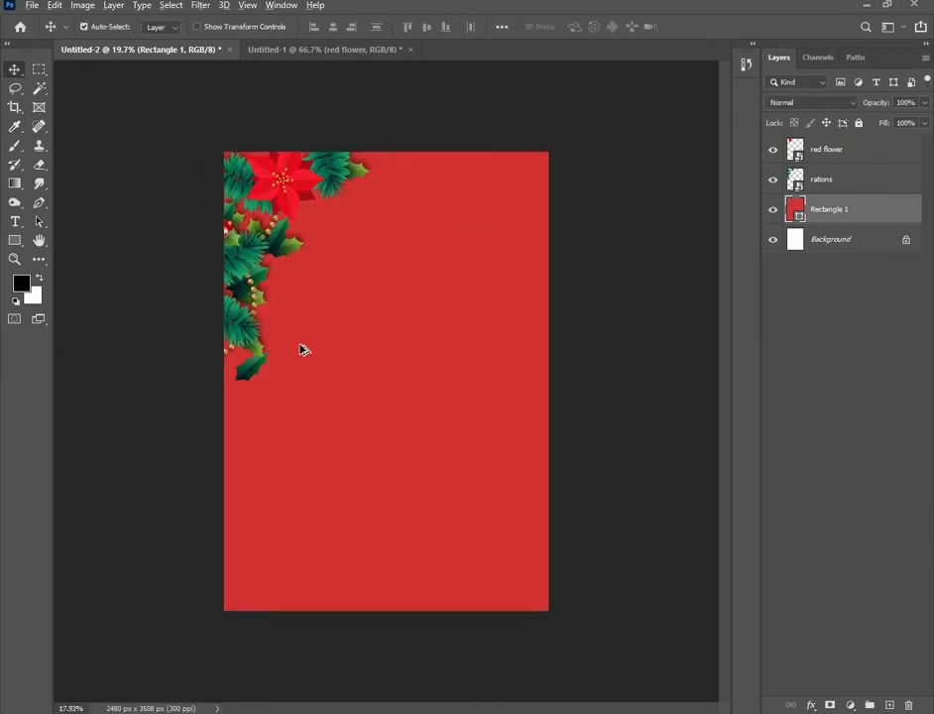
scroll(293, 354, "up", 2)
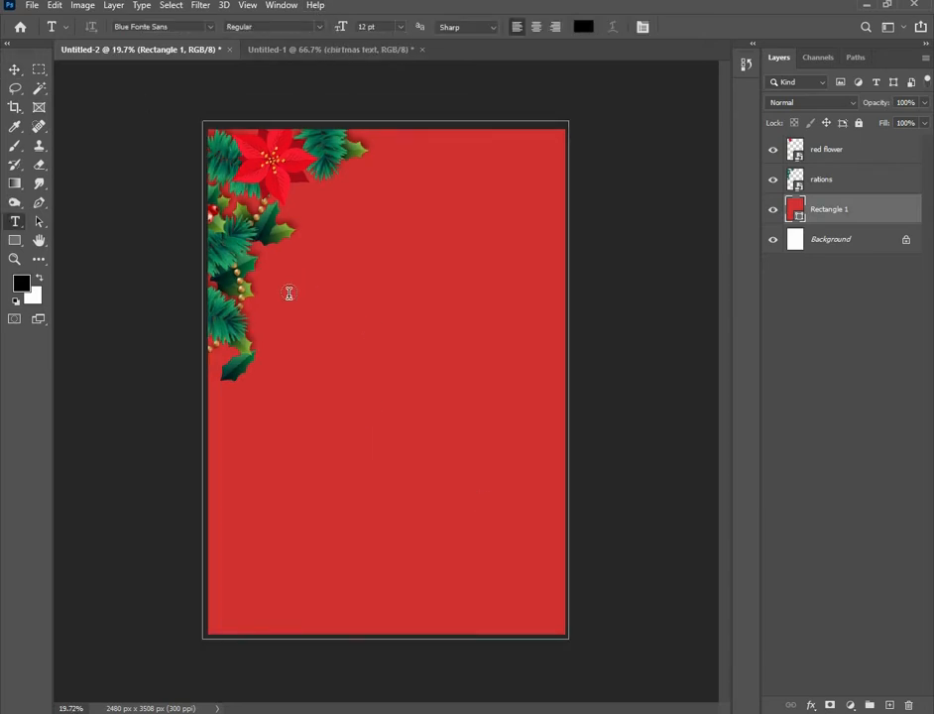
Add two separate horizontal text layers, "merry" and "christmas", on the empty area beside the poster.
right_click(20, 223)
left_click(52, 218)
left_click(601, 309)
left_click(601, 309)
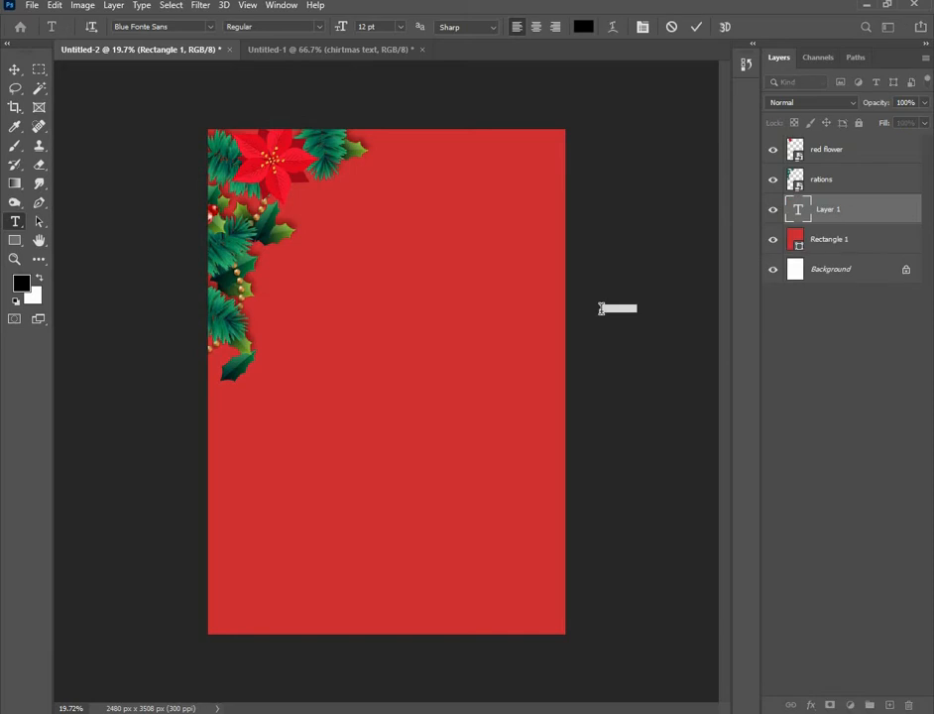
left_click(12, 69)
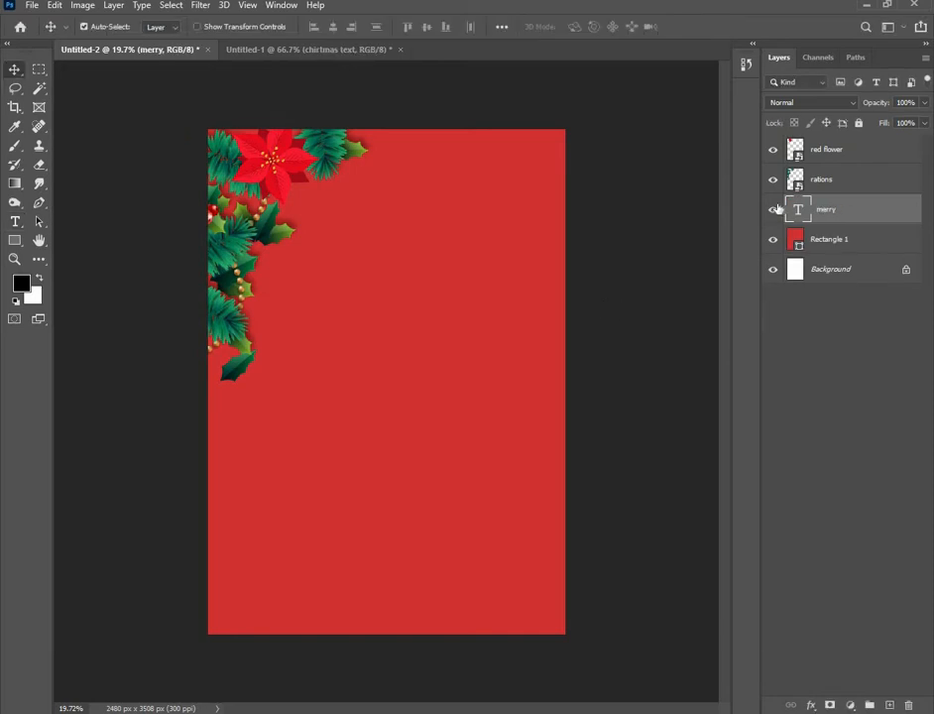
left_click(13, 225)
left_click(592, 367)
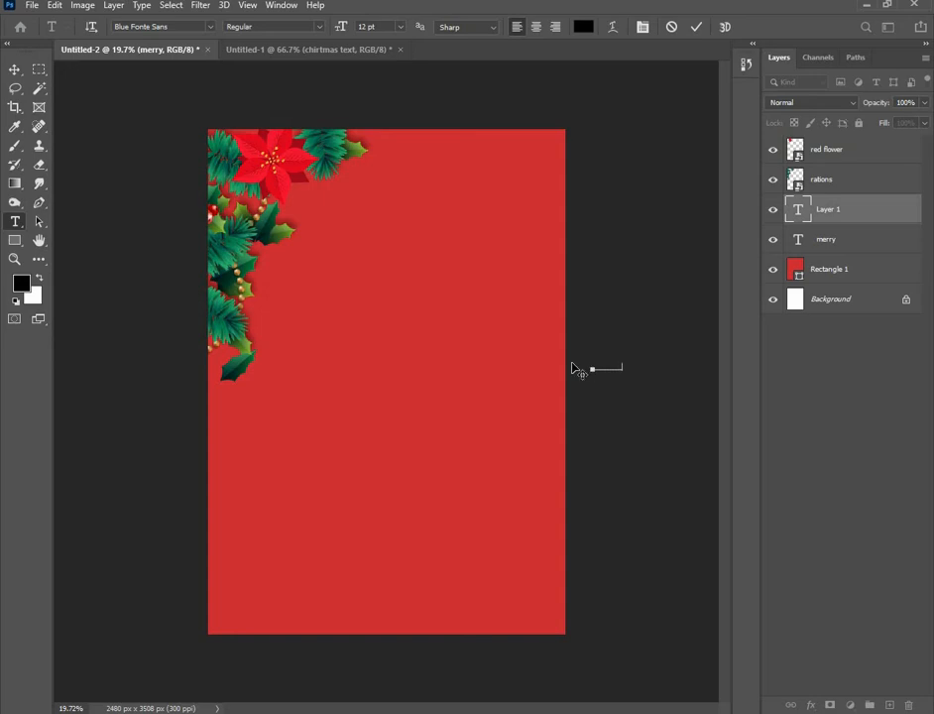
Scale the merry text to about 656% and place it horizontally centred in the poster's upper half.
left_click(807, 239)
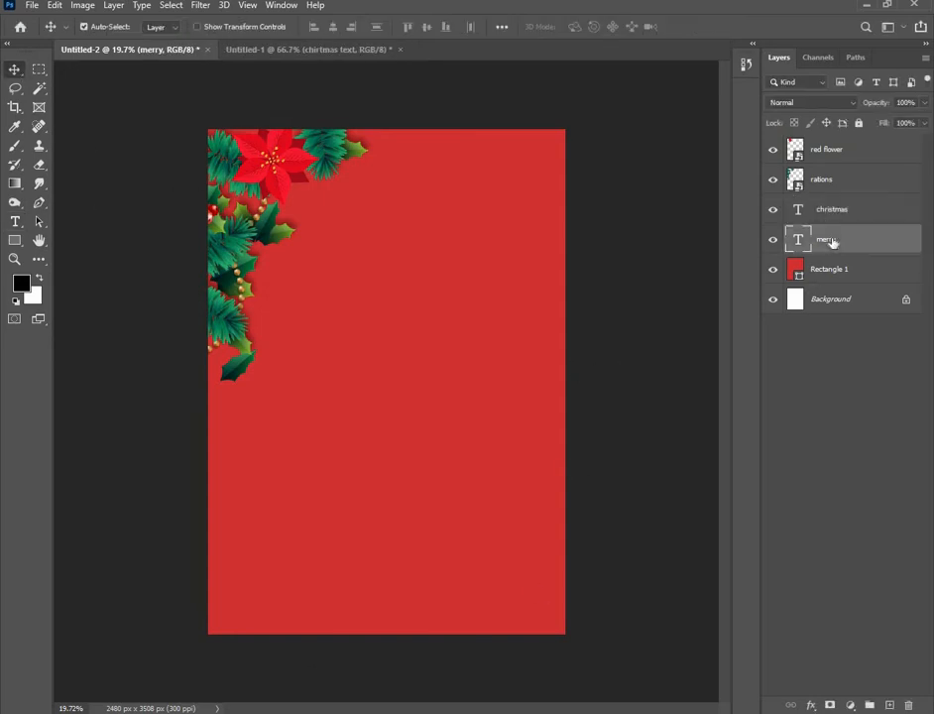
key("ctrl+t")
left_click_drag(532, 303, 401, 220)
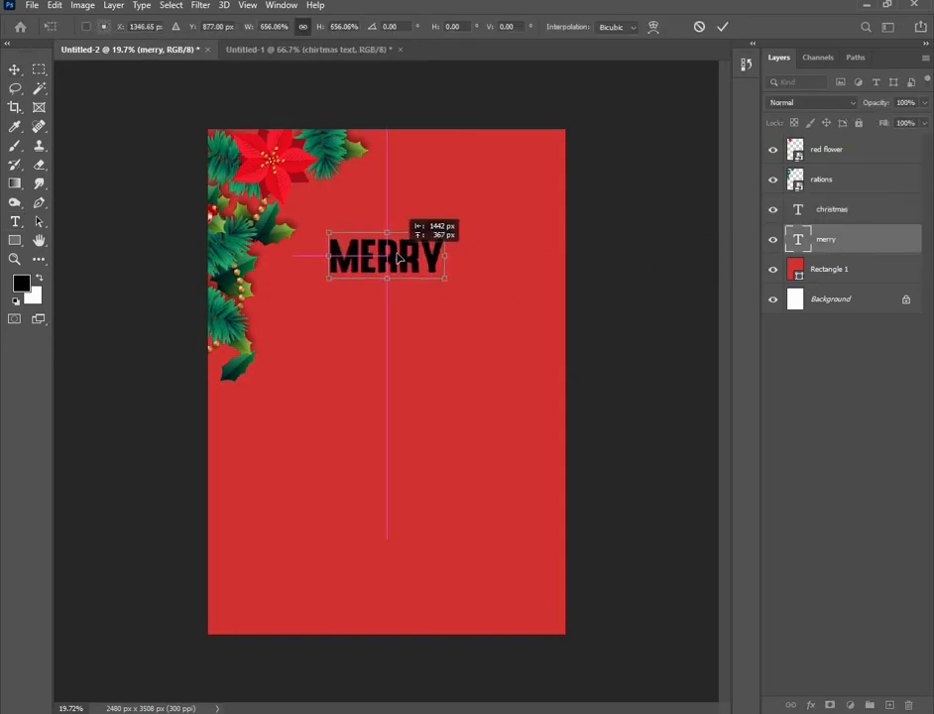
left_click(722, 27)
Enlarge the christmas text until it is wider than MERRY and place it centred directly beneath that word.
left_click(816, 216)
key("ctrl+t")
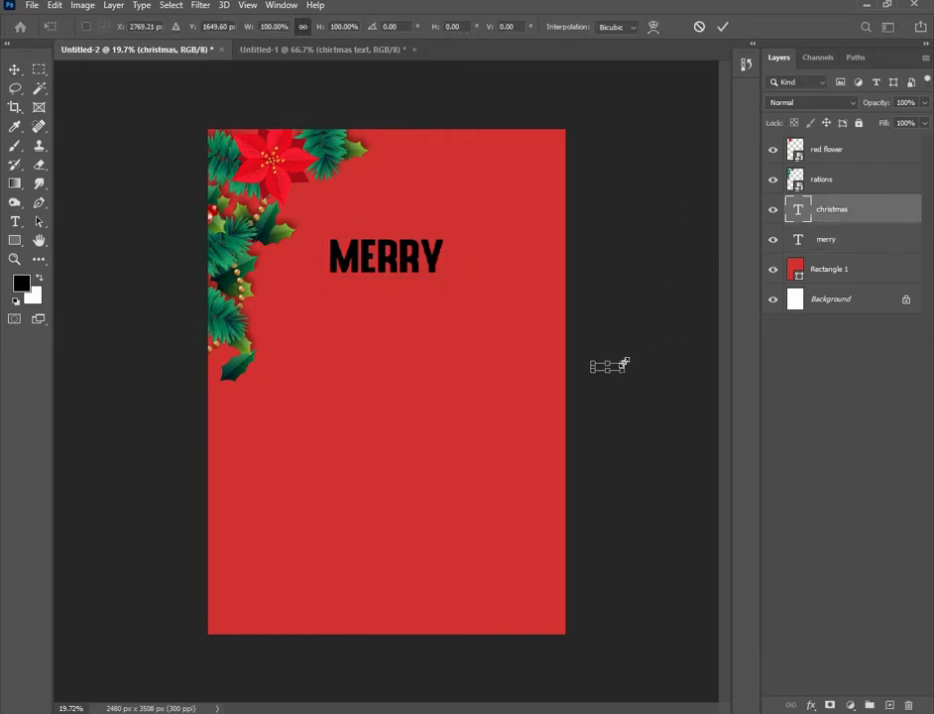
left_click_drag(624, 362, 685, 260)
left_click_drag(567, 353, 442, 313)
left_click(723, 27)
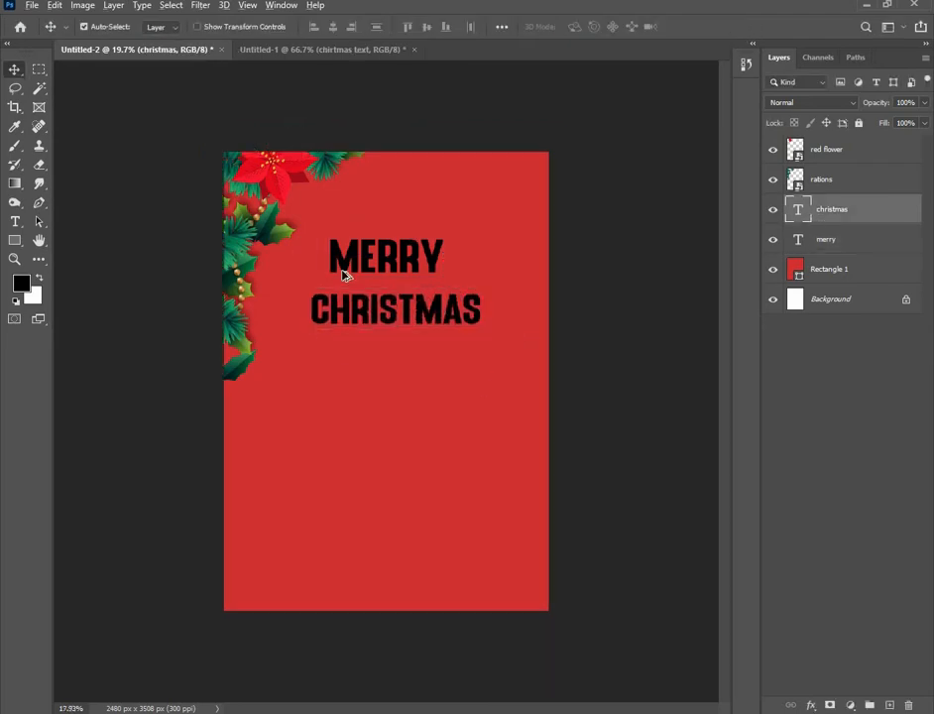
left_click_drag(385, 312, 375, 309)
Show the Character settings beside the poster and select the MERRY text layer.
left_click(281, 5)
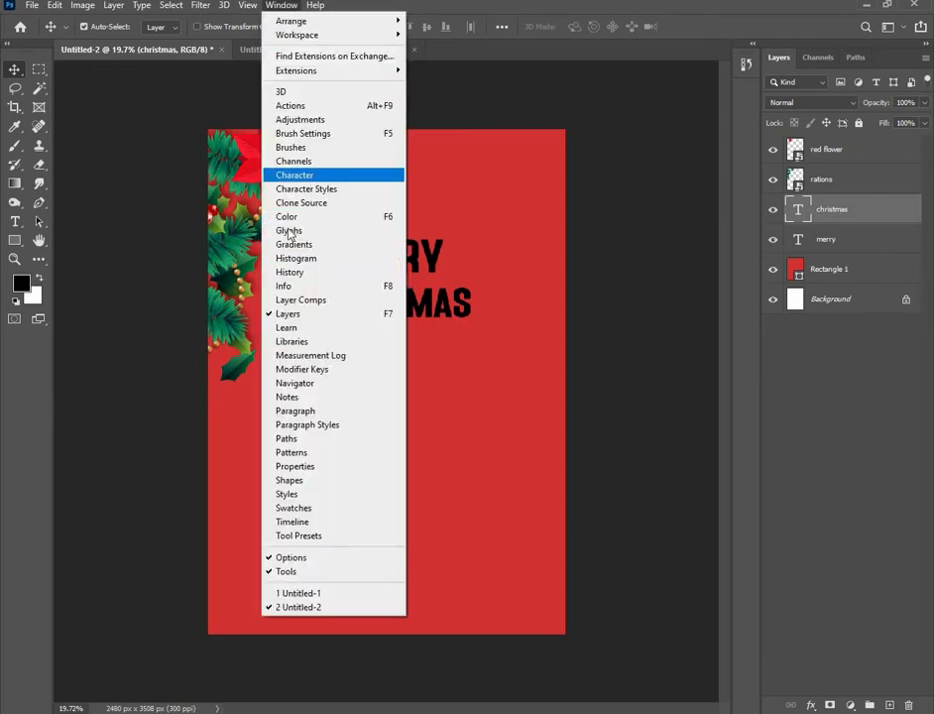
left_click(447, 176)
left_click_drag(838, 475, 615, 246)
left_click(415, 262)
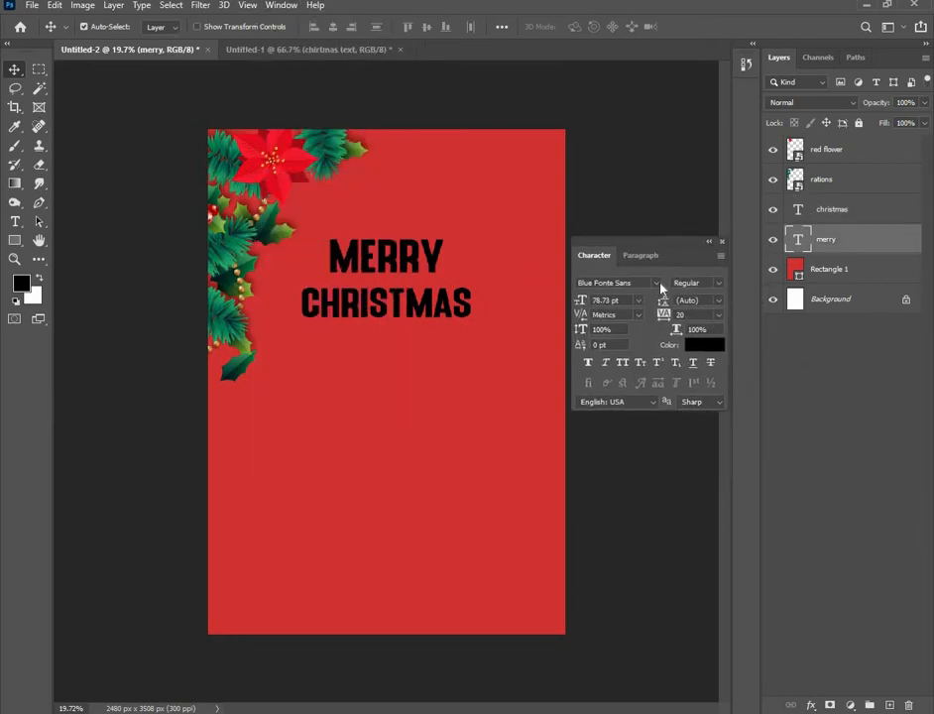
Browse the font list to preview script typefaces such as Aurellia and Arabasta on the MERRY text.
left_click(655, 283)
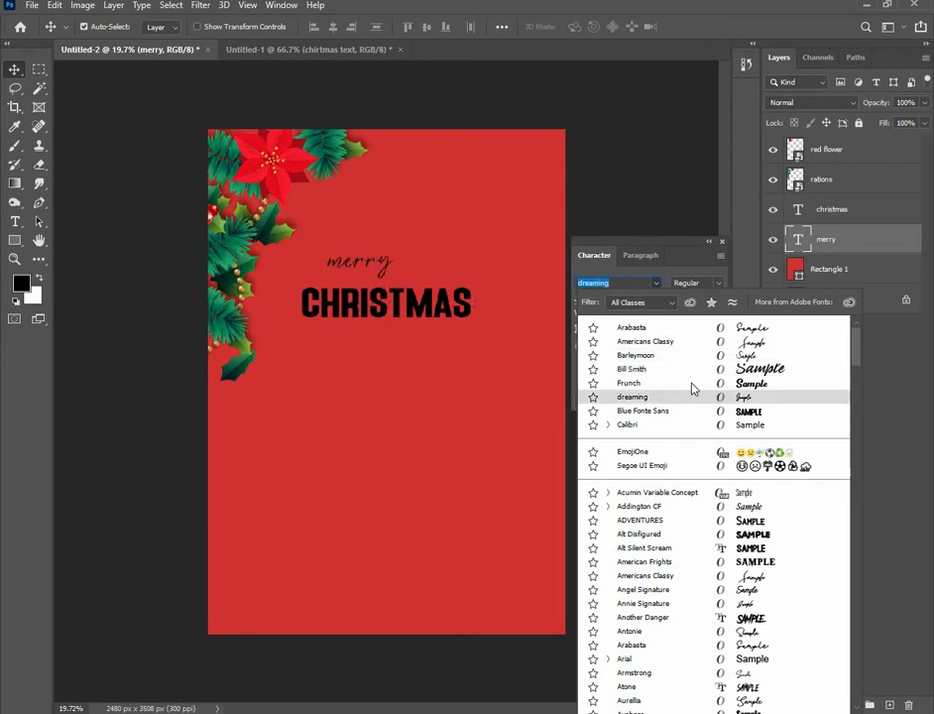
scroll(694, 546, "down", 3)
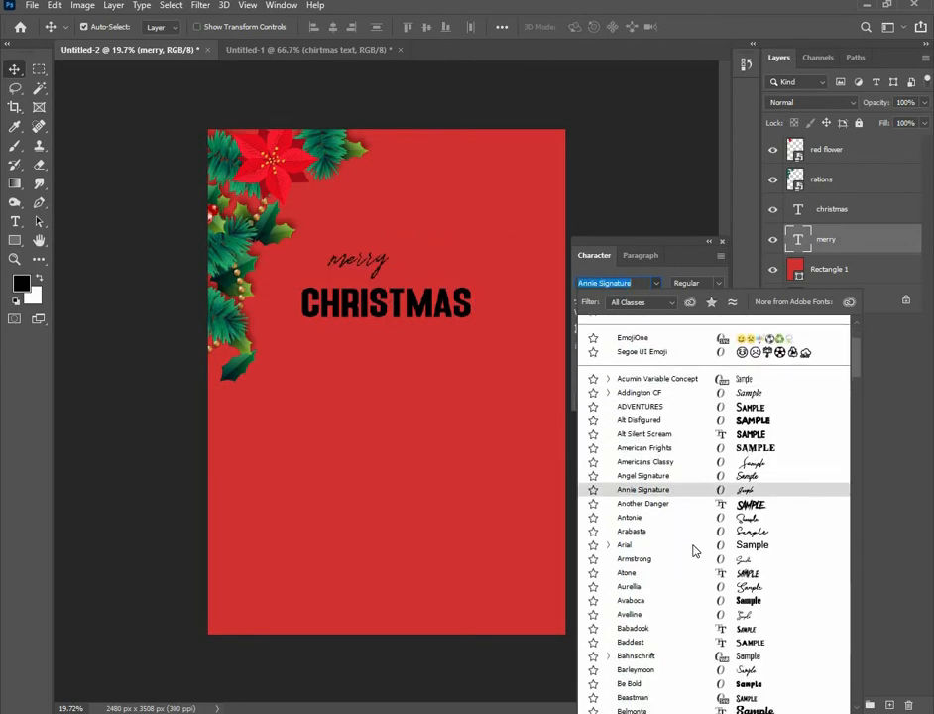
scroll(714, 558, "down", 1)
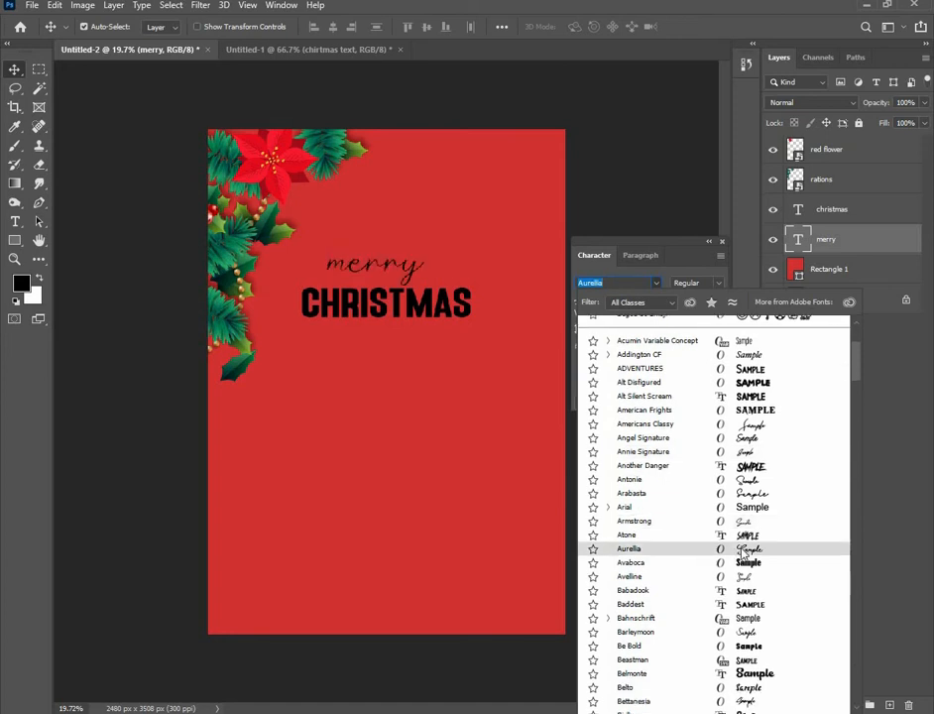
scroll(741, 552, "down", 3)
scroll(743, 608, "down", 3)
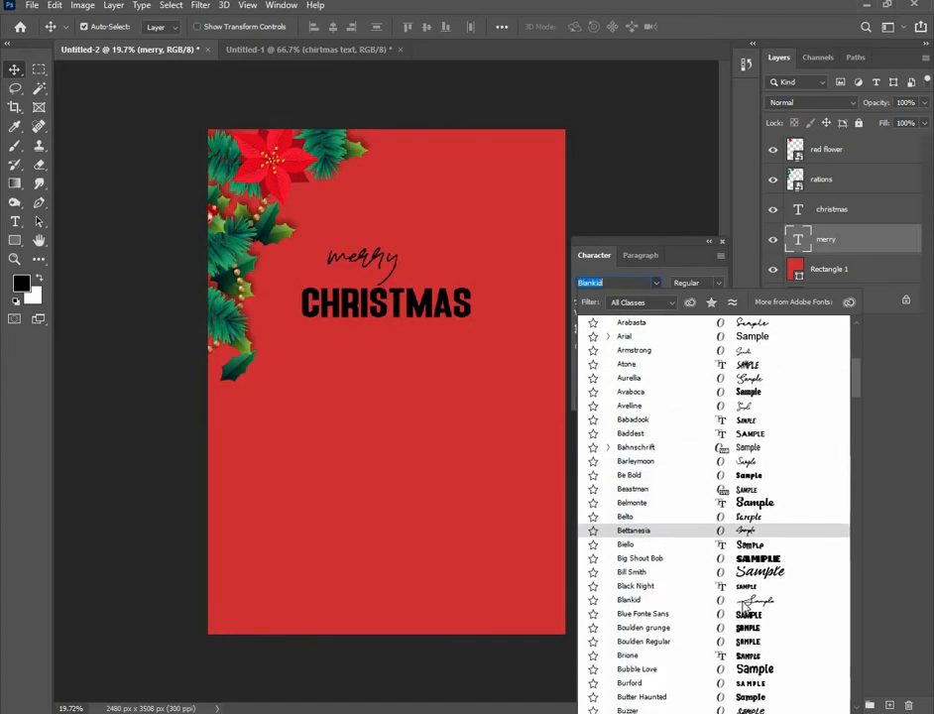
scroll(730, 480, "up", 2)
scroll(729, 479, "up", 7)
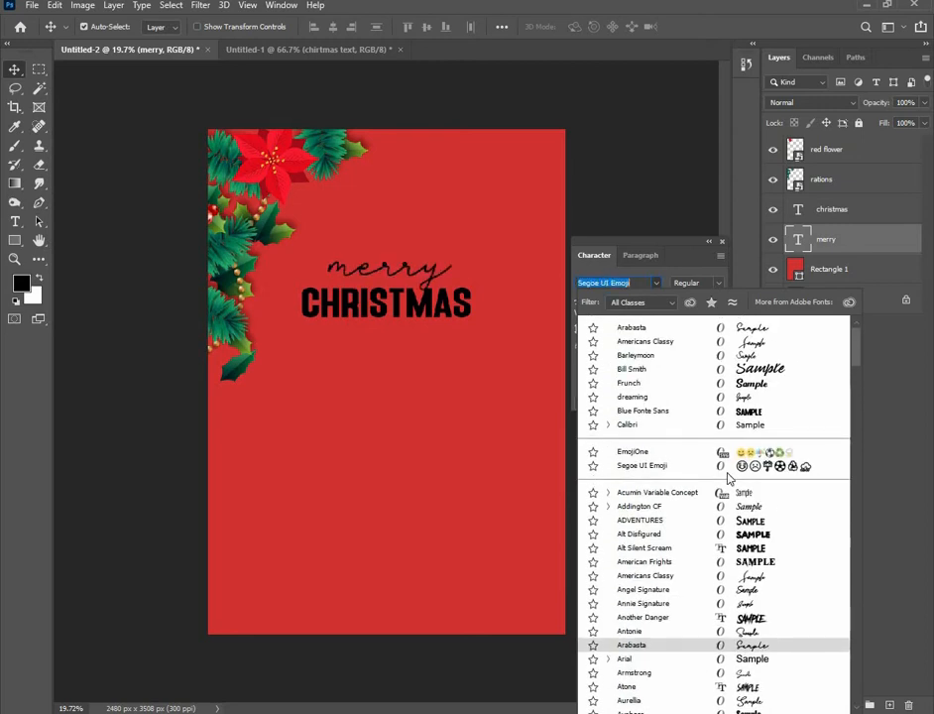
left_click(673, 202)
Shift the MERRY and CHRISTMAS lines slightly lower on the poster, widening the gap between them.
left_click_drag(406, 270, 406, 278)
left_click_drag(401, 308, 400, 334)
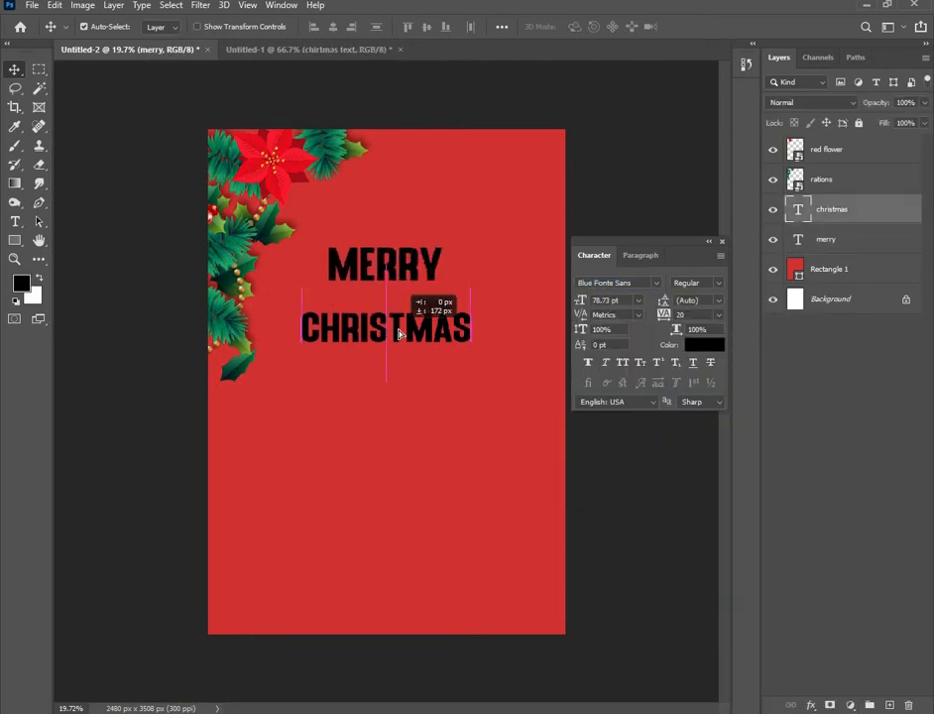
mouse_move(415, 273)
left_mouse_down()
mouse_move(412, 293)
mouse_move(426, 264)
left_mouse_up()
Set the letter tracking of the MERRY and CHRISTMAS texts to 160 and stack both lines closely, centred on the poster.
left_click(698, 315)
key("ctrl+z")
left_click(496, 286)
mouse_move(428, 333)
left_mouse_down()
mouse_move(427, 301)
mouse_move(399, 282)
mouse_move(389, 310)
mouse_move(423, 317)
mouse_move(418, 327)
left_mouse_up()
left_click(697, 315)
type("160")
key("Return")
key("ctrl+z")
scroll(405, 304, "down", 3)
left_click(404, 283)
left_click(405, 312, "shift")
left_click(590, 469)
scroll(389, 285, "up", 2)
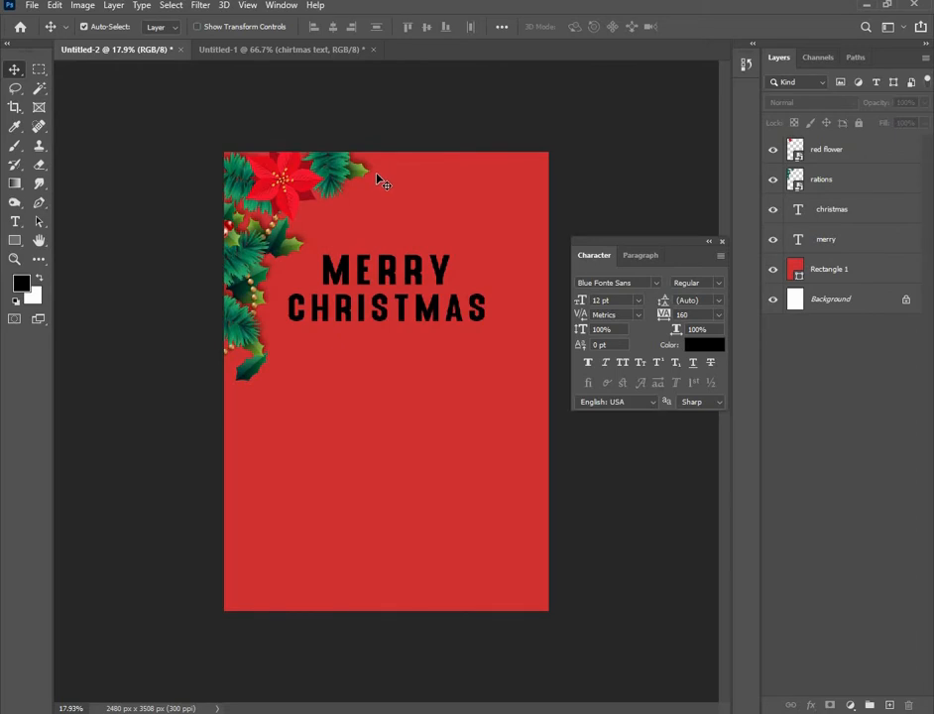
Add a text layer reading "HAPPY NEW YEAR" below CHRISTMAS and set its font to Calibri.
key("t")
left_click(334, 366)
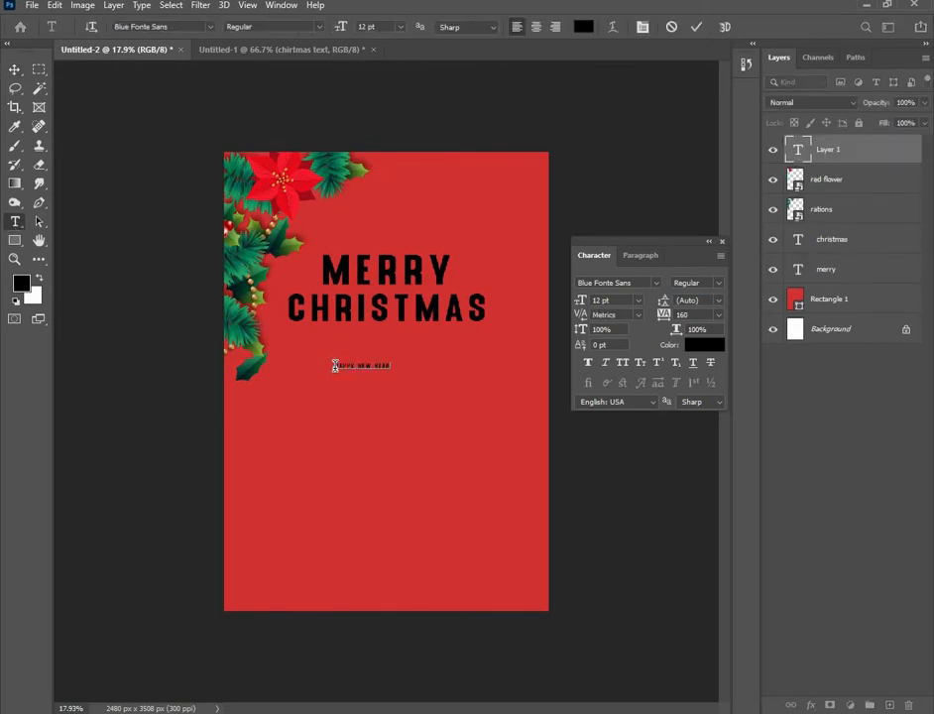
left_click(14, 69)
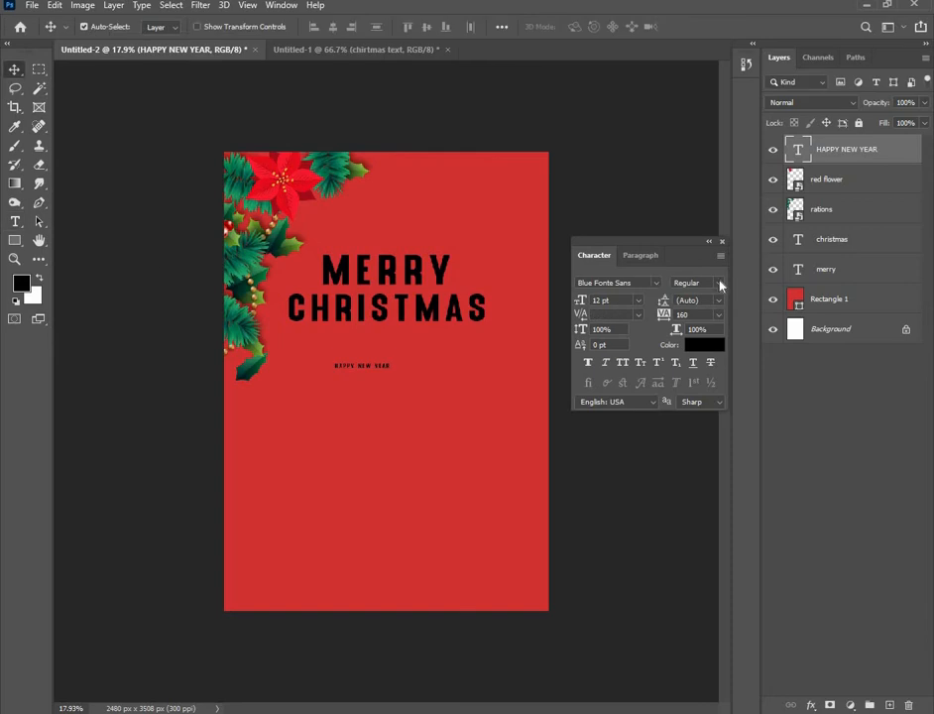
left_click(657, 283)
left_click(647, 423)
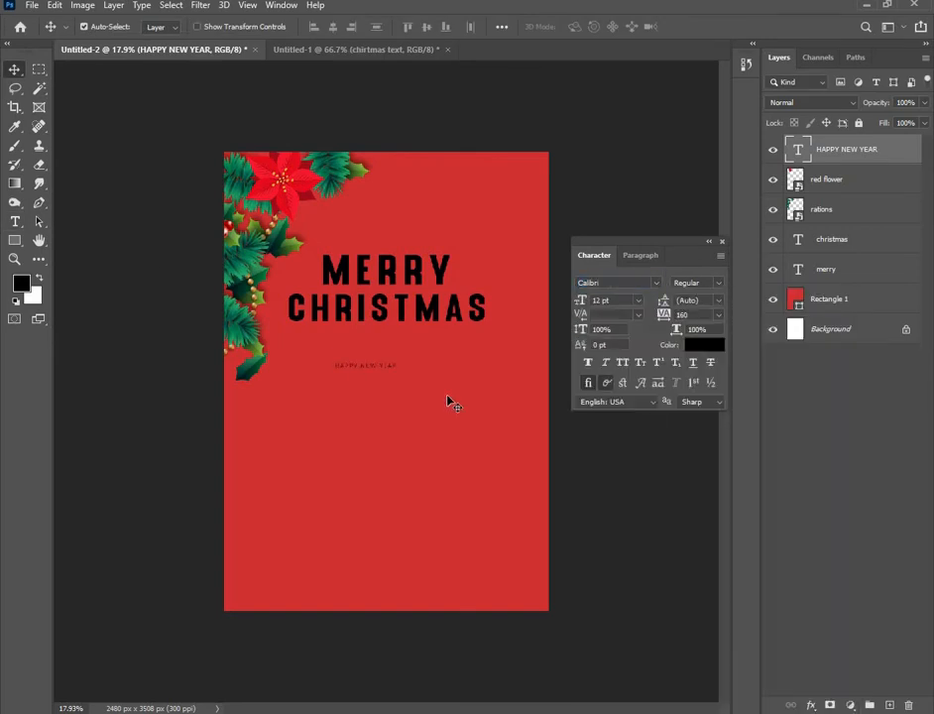
Scale HAPPY NEW YEAR to about 314%, matching the width of CHRISTMAS, and place it just beneath that line.
key("ctrl+t")
left_click_drag(398, 371, 471, 377)
left_click_drag(430, 377, 482, 336)
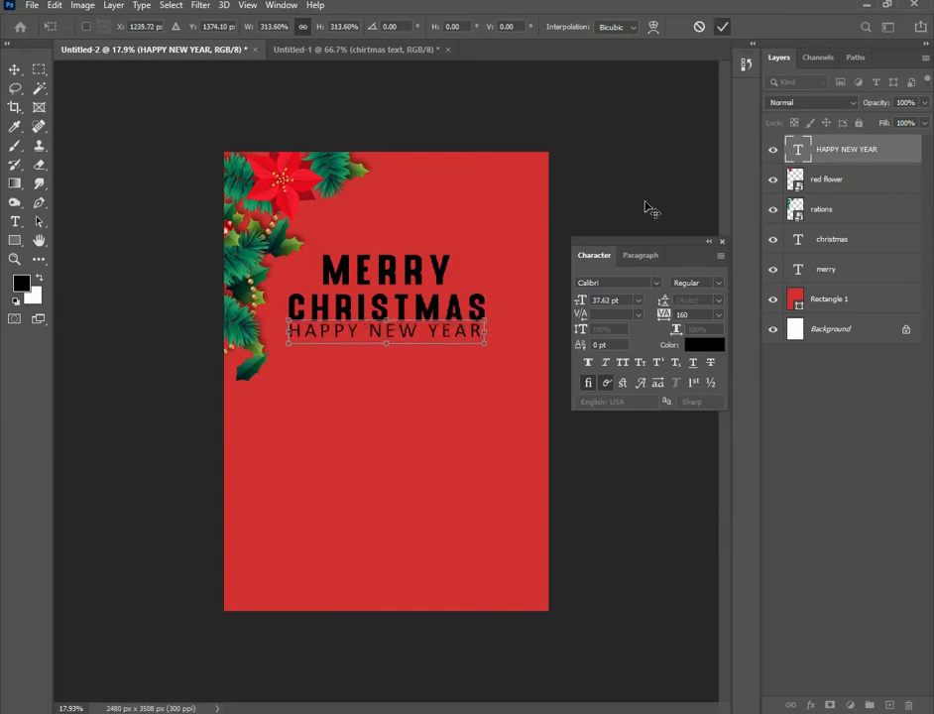
key("Return")
key("shift+Down")
key("shift+Down")
key("shift+Down")
key("shift+Right")
scroll(374, 330, "down", 1)
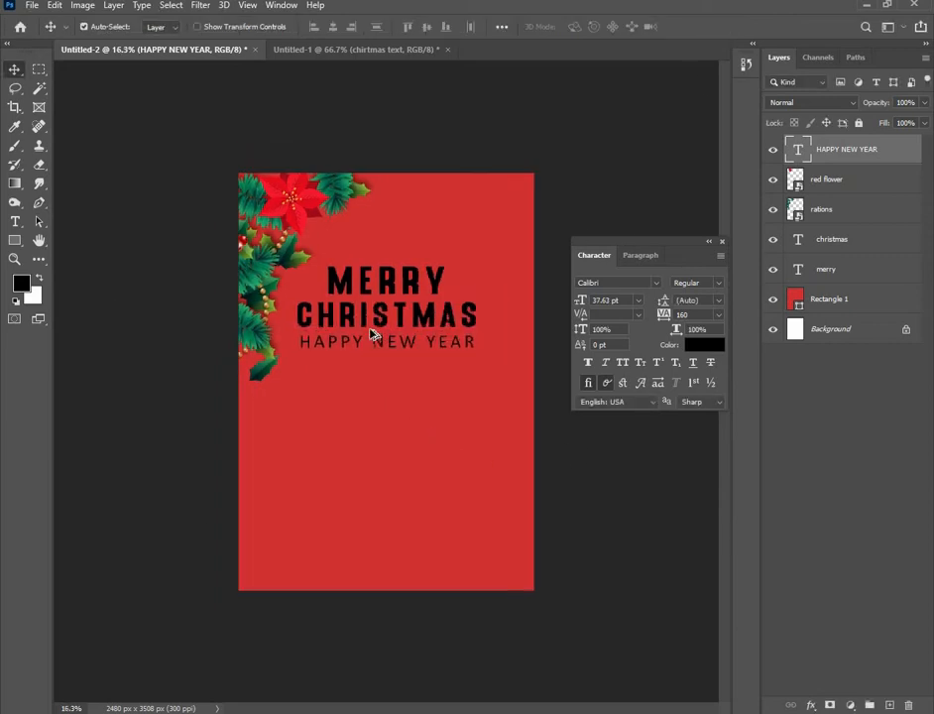
scroll(404, 337, "up", 1)
scroll(403, 339, "down", 1)
scroll(380, 298, "up", 1)
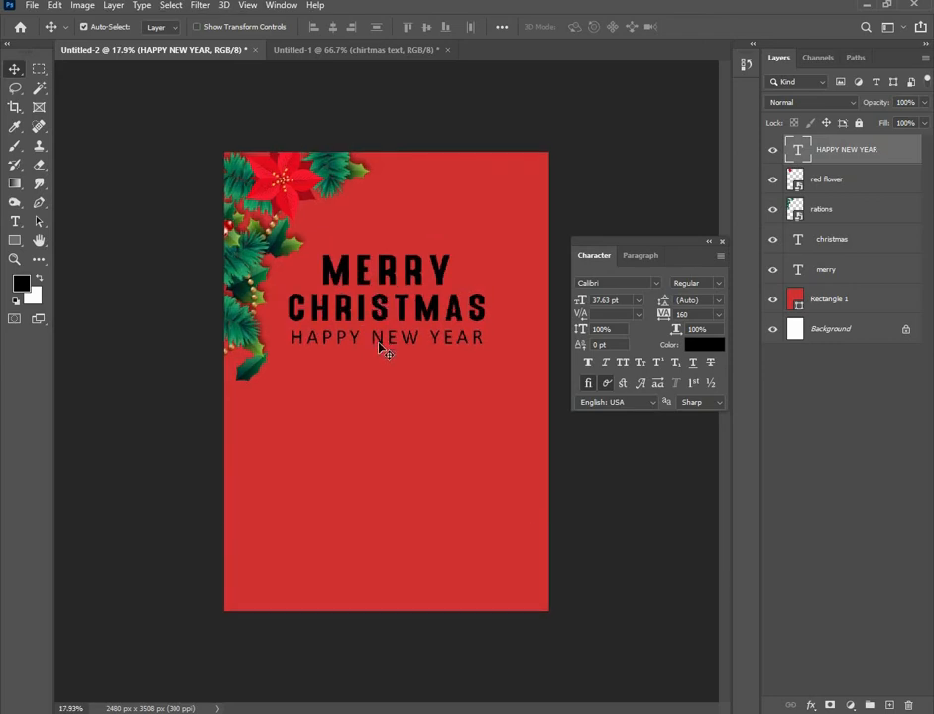
Move HAPPY NEW YEAR lower and add the text "PARTY", scaled to about 318%, centred beneath CHRISTMAS.
left_click_drag(381, 347, 379, 414)
left_click(15, 221)
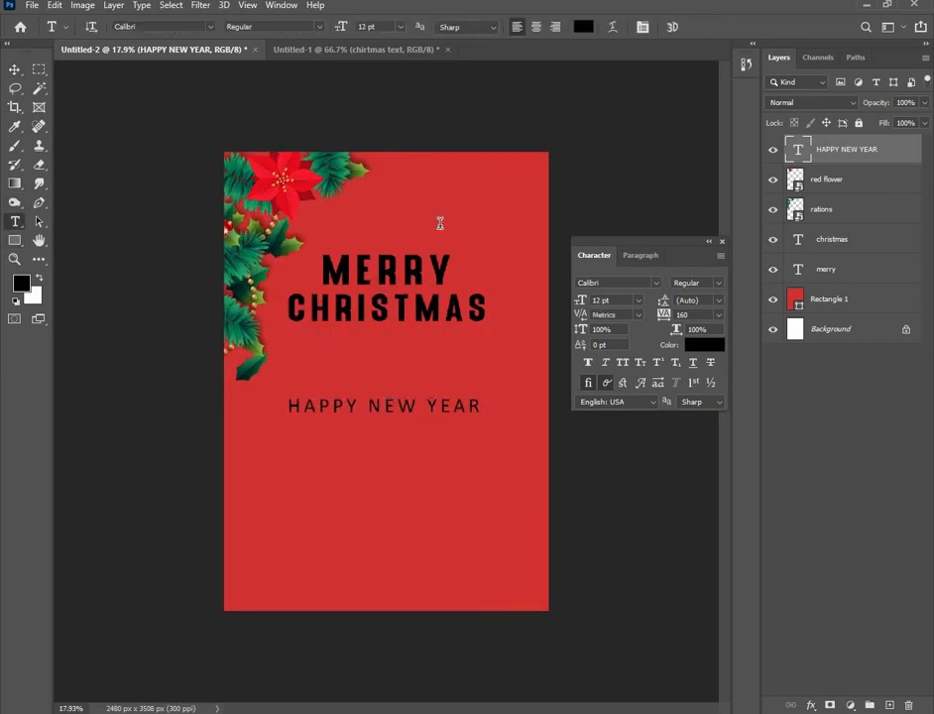
left_click(440, 224)
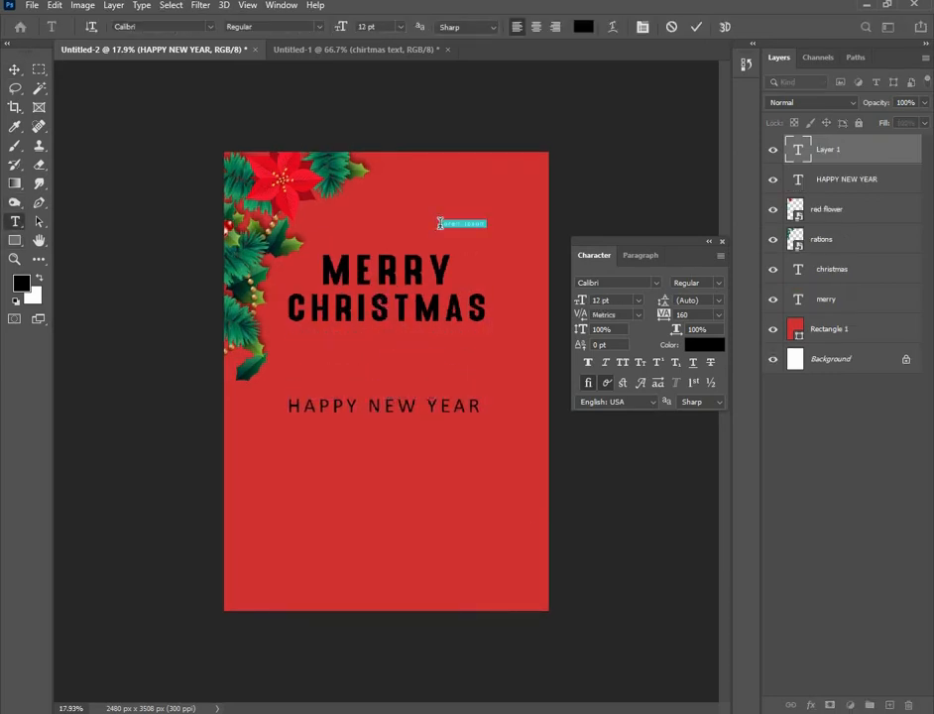
left_click(15, 69)
left_click_drag(446, 226, 424, 353)
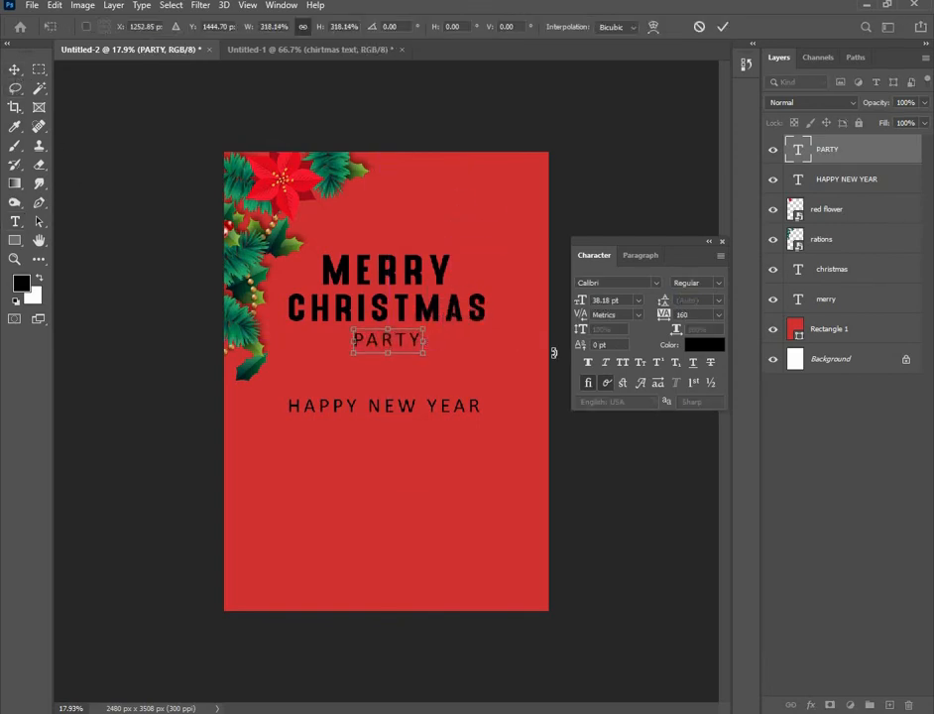
left_click(723, 27)
Set the PARTY text's font to Arial and align the word with the right end of CHRISTMAS.
left_click(655, 283)
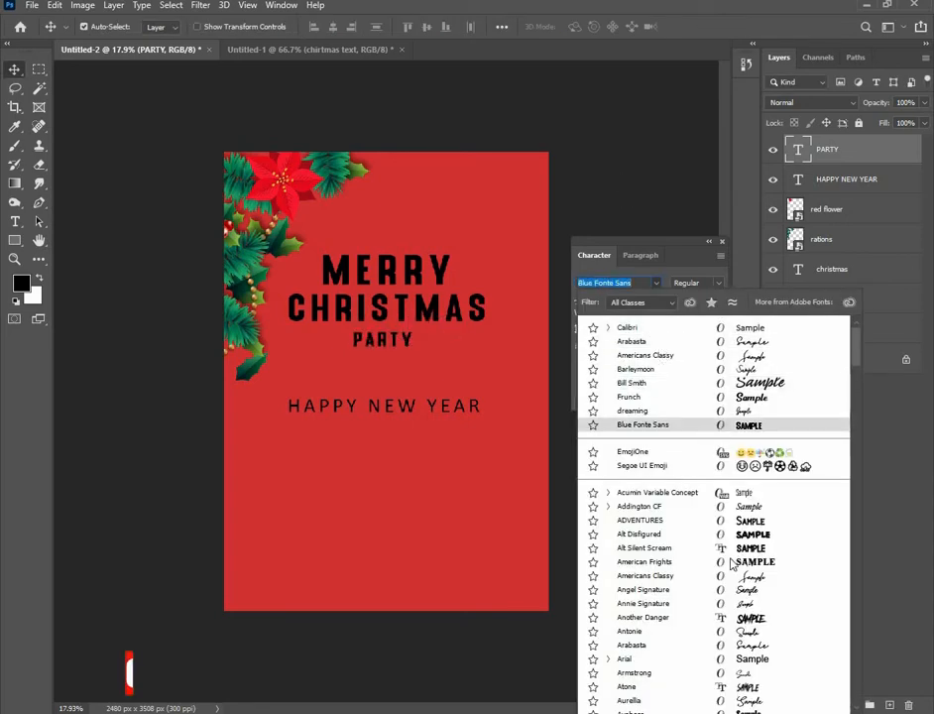
left_click(634, 658)
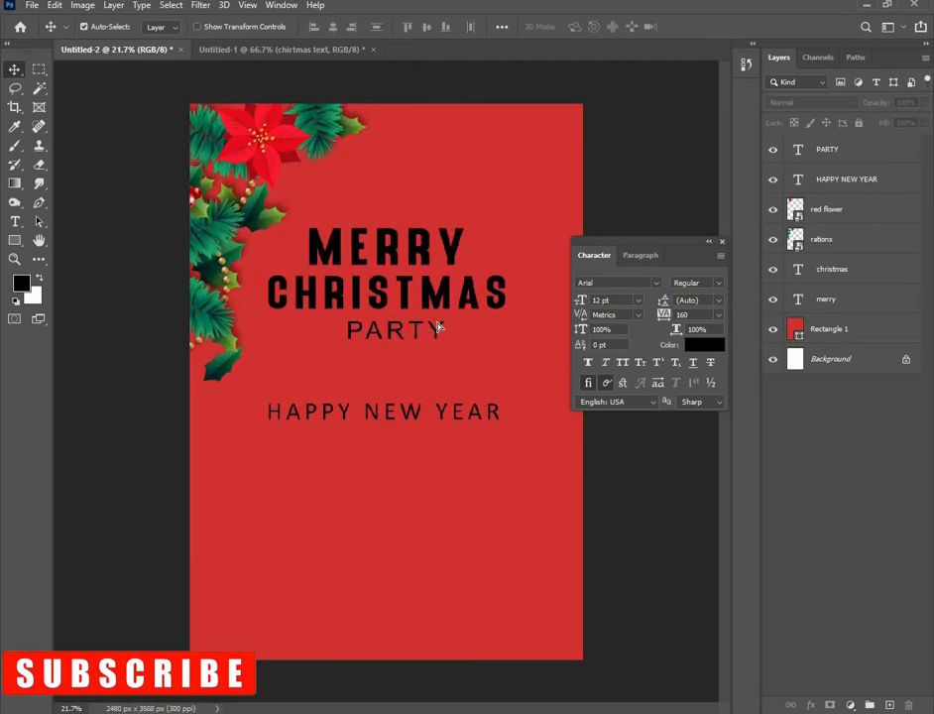
left_click_drag(419, 330, 481, 328)
scroll(457, 297, "down", 3)
Reposition HAPPY NEW YEAR a short gap below PARTY, keeping PARTY aligned with the right end of CHRISTMAS.
left_click_drag(403, 406, 391, 353)
scroll(384, 366, "up", 3)
scroll(380, 323, "down", 4)
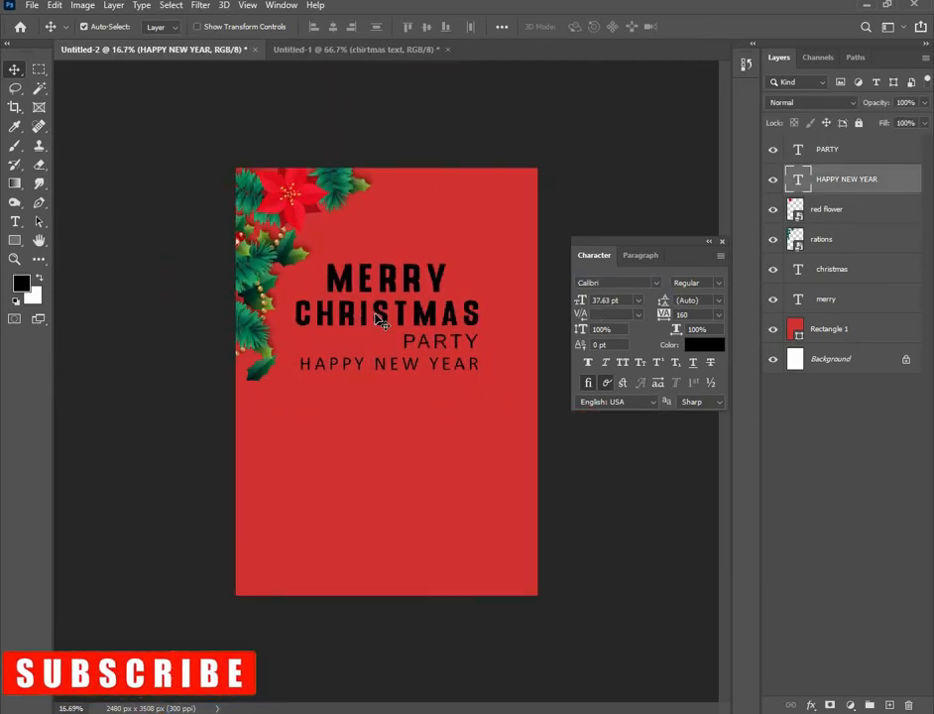
scroll(387, 382, "up", 1)
left_click_drag(448, 337, 396, 394)
left_click_drag(394, 340, 461, 338)
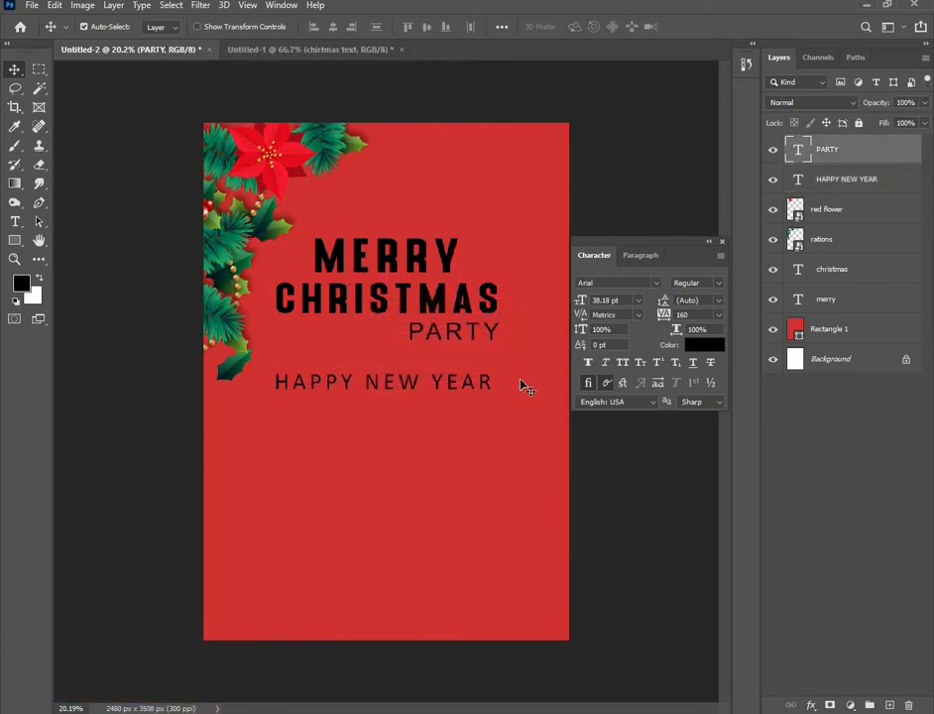
scroll(401, 354, "down", 1)
scroll(395, 390, "up", 1)
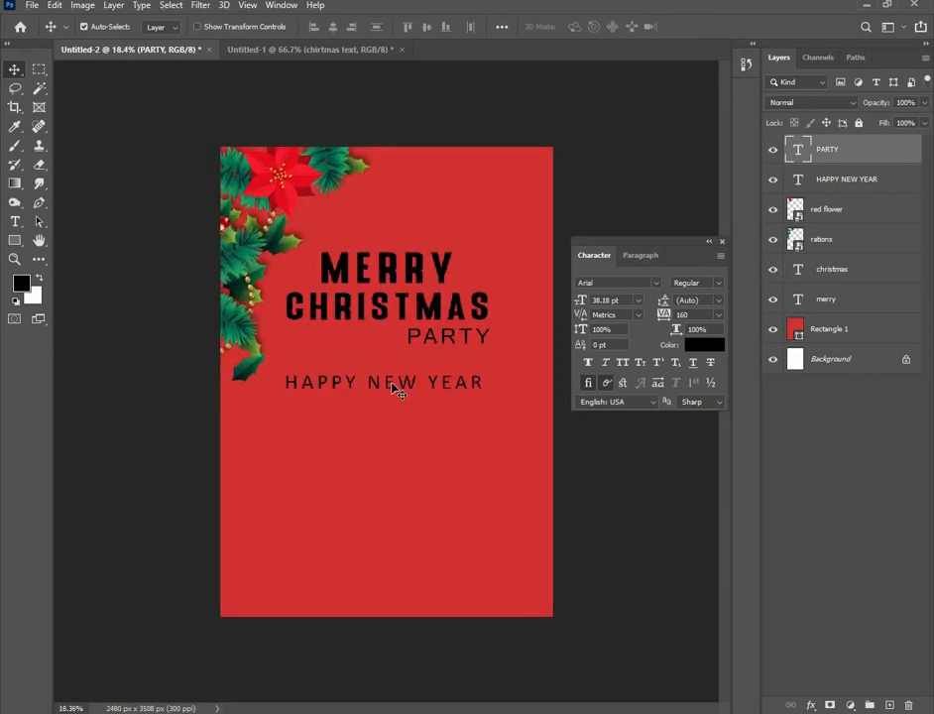
left_click_drag(393, 388, 399, 378)
scroll(380, 306, "down", 1)
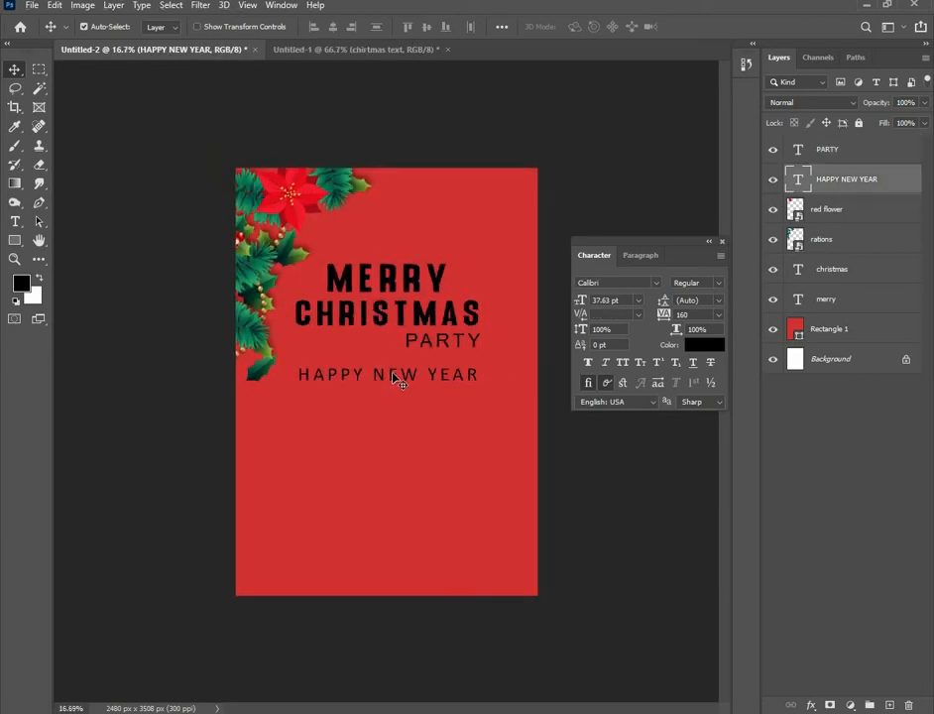
Delete the HAPPY NEW YEAR text from the flyer.
key("Delete")
scroll(375, 274, "down", 1)
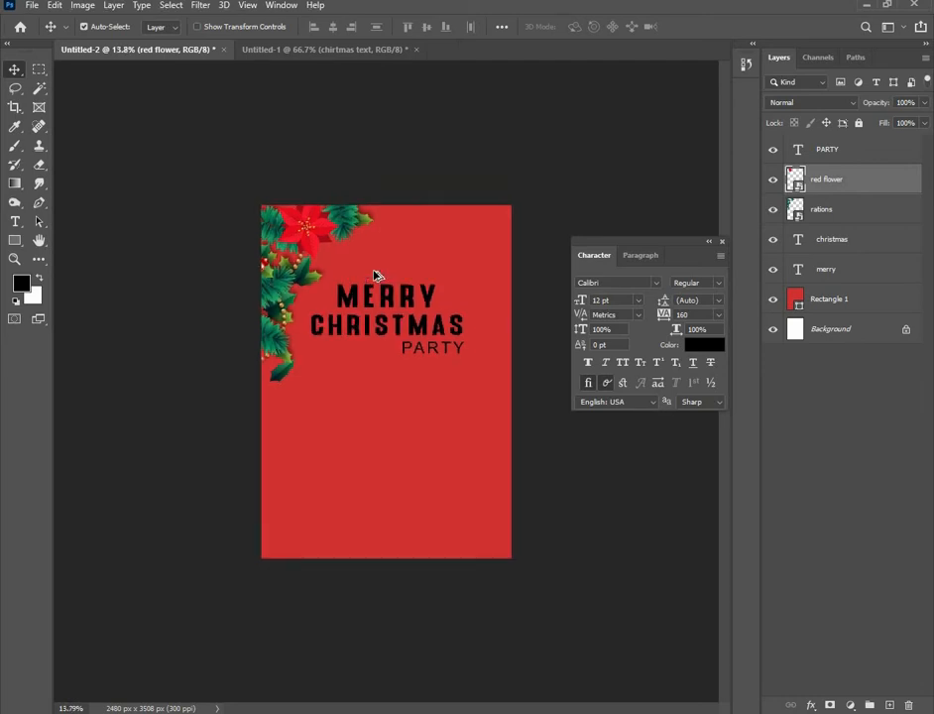
scroll(375, 274, "up", 1)
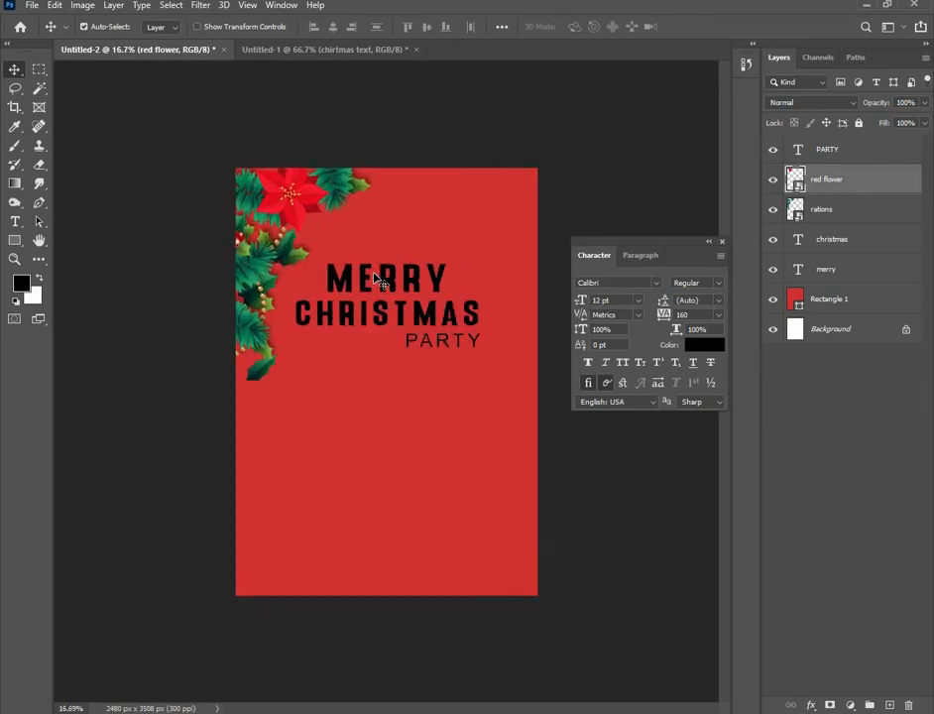
Add the text "24 DECEMBER, 10PM" in the empty lower half of the flyer.
left_click(15, 222)
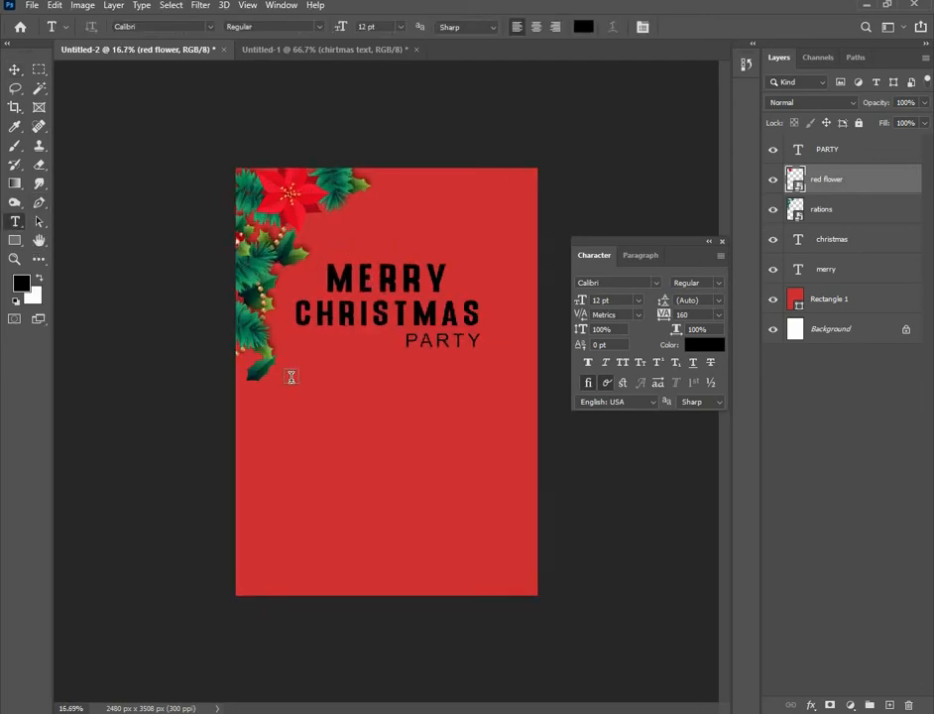
left_click(352, 463)
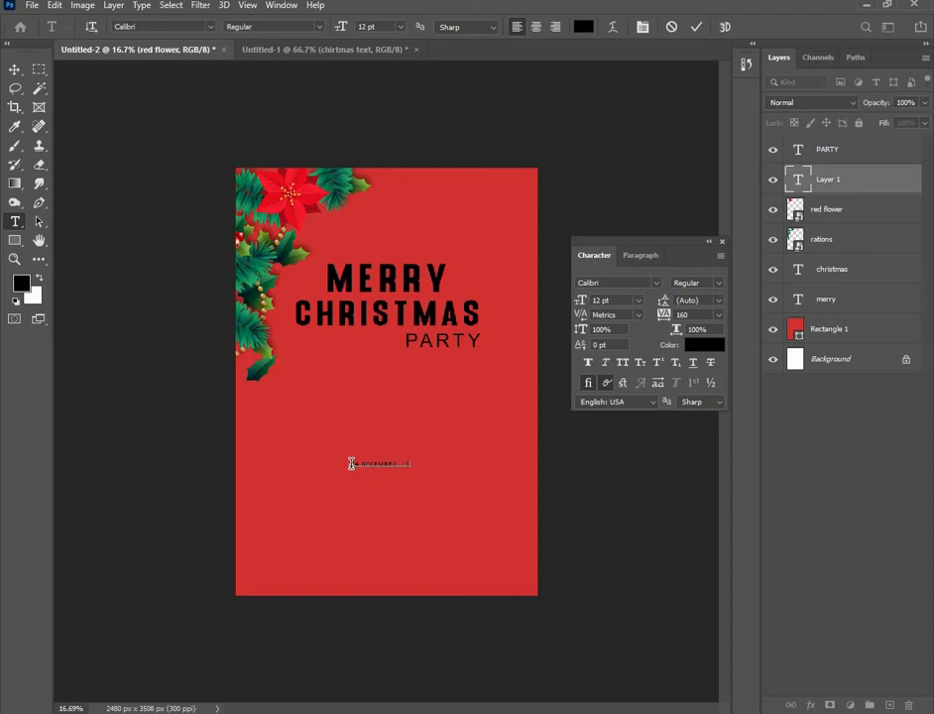
left_click(19, 73)
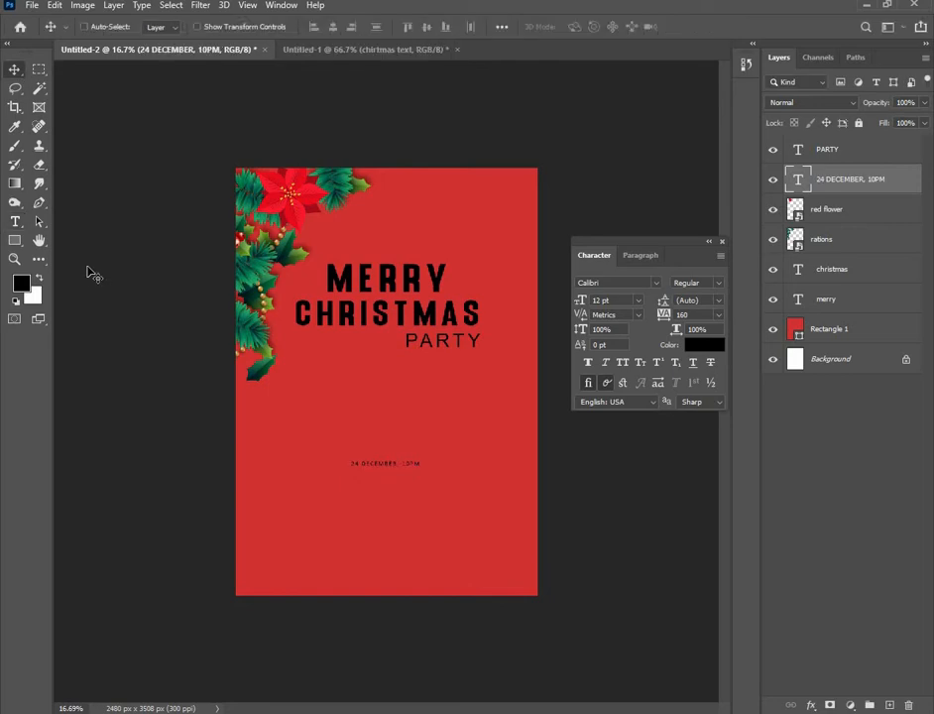
Scale the date text to about 210% and place it in the flyer's upper right corner, beside the flower decoration.
key("ctrl+t")
left_click_drag(421, 463, 459, 461)
left_click_drag(437, 461, 503, 191)
scroll(503, 206, "up", 4)
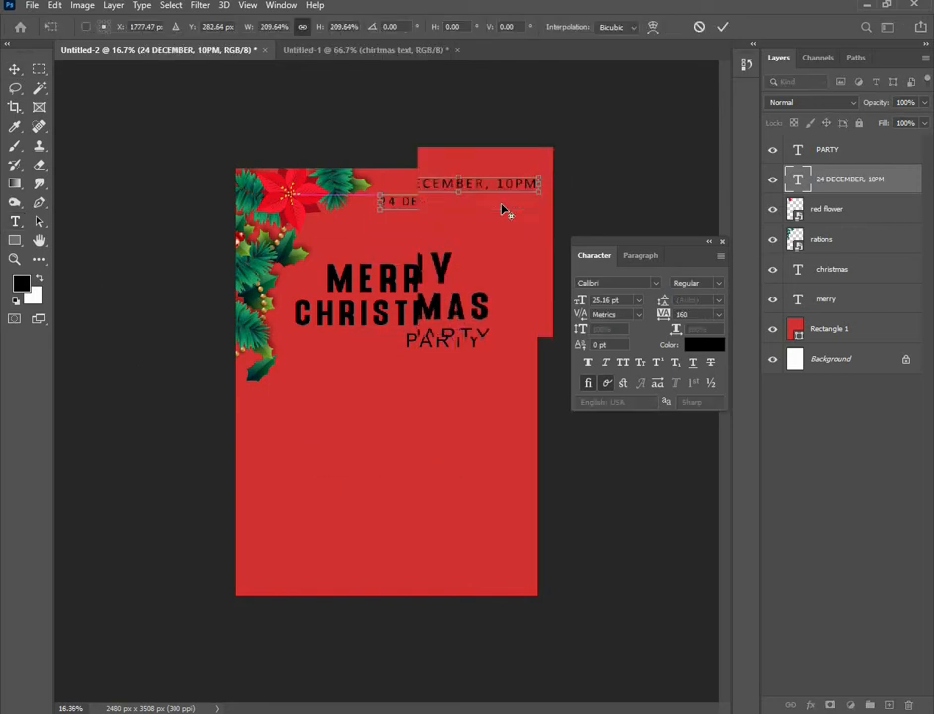
left_click(723, 27)
scroll(420, 211, "down", 3)
left_click_drag(421, 211, 424, 199)
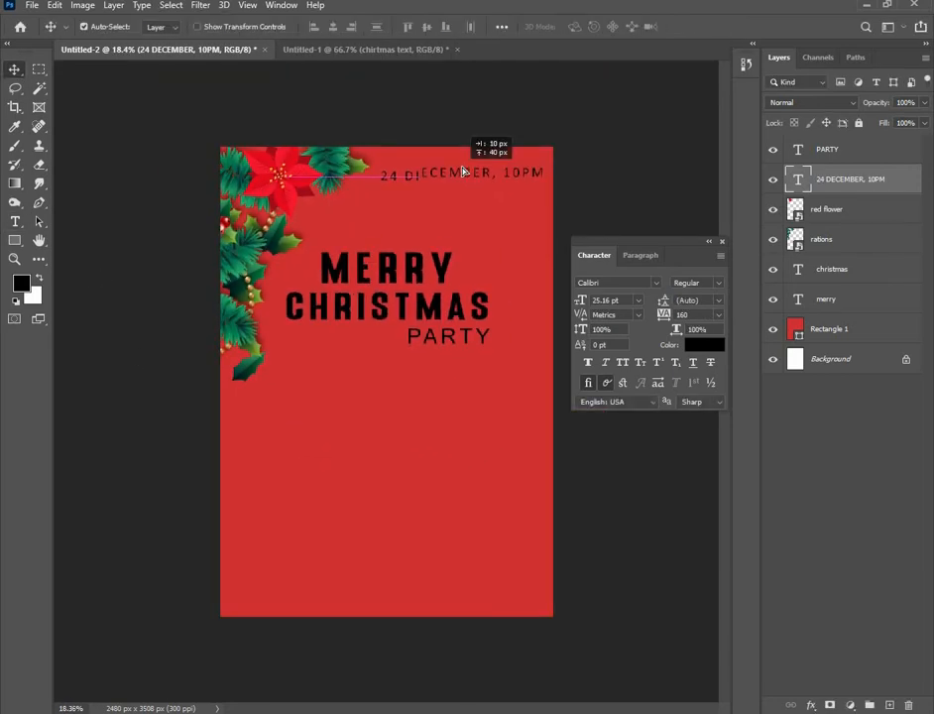
scroll(365, 264, "down", 1)
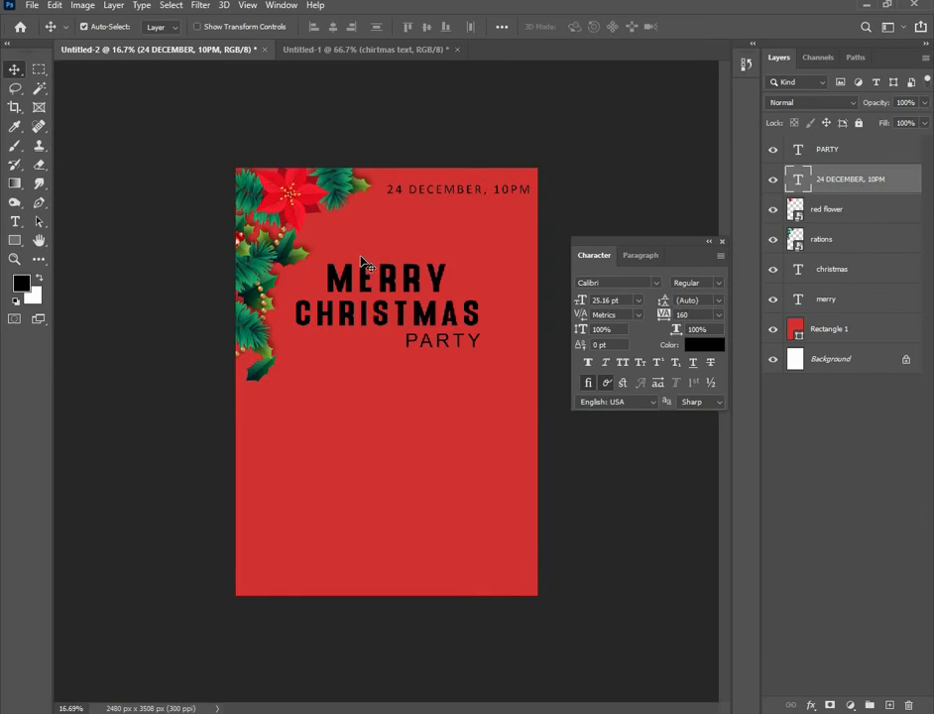
left_click(657, 285)
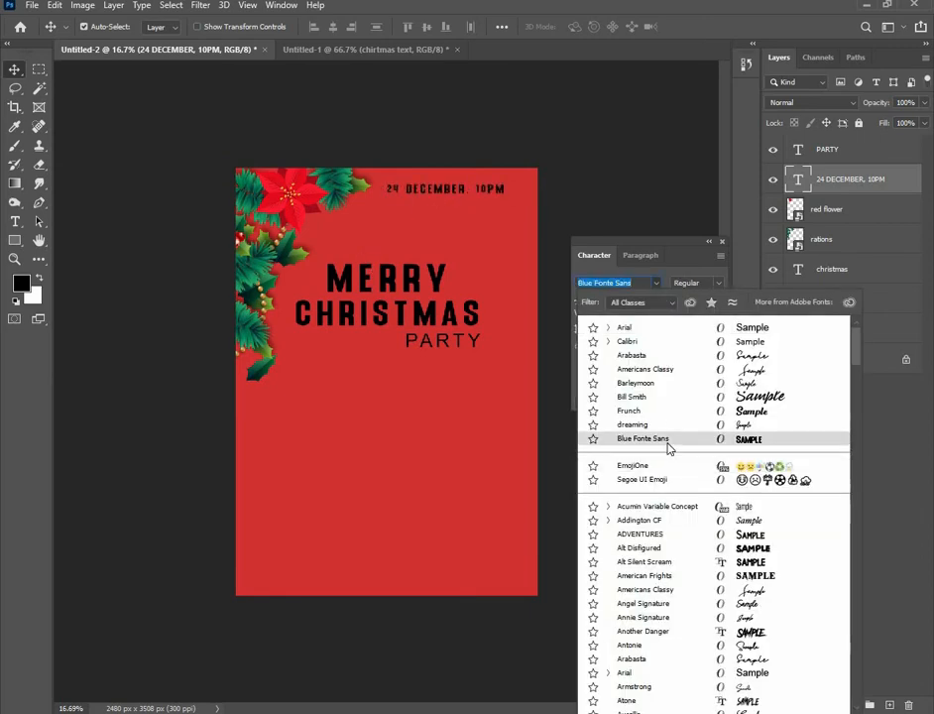
left_click(625, 165)
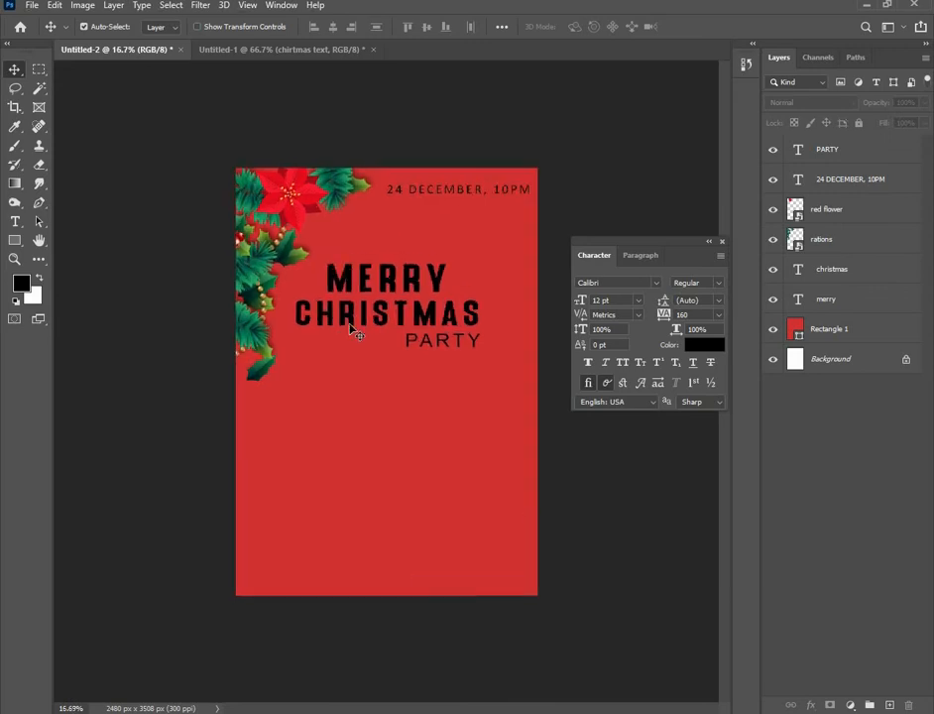
Bring the social media icons from Untitled-1 into the flyer, scaled to about 24%, and place them in its lower right corner.
left_click(348, 50)
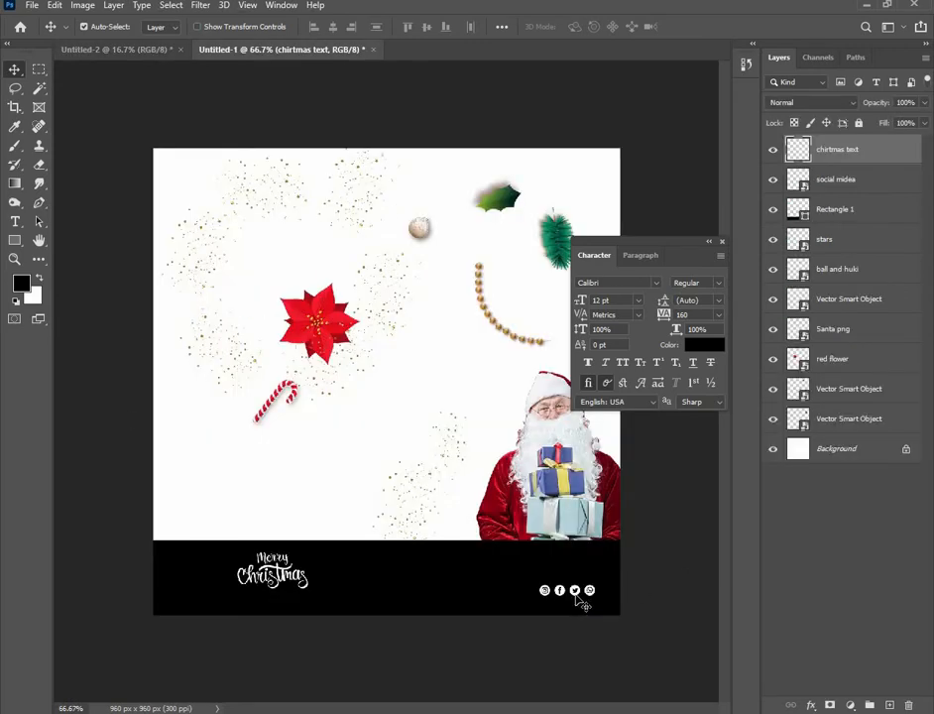
left_click_drag(586, 603, 459, 528)
left_click_drag(475, 452, 544, 434)
left_click_drag(522, 548, 528, 514)
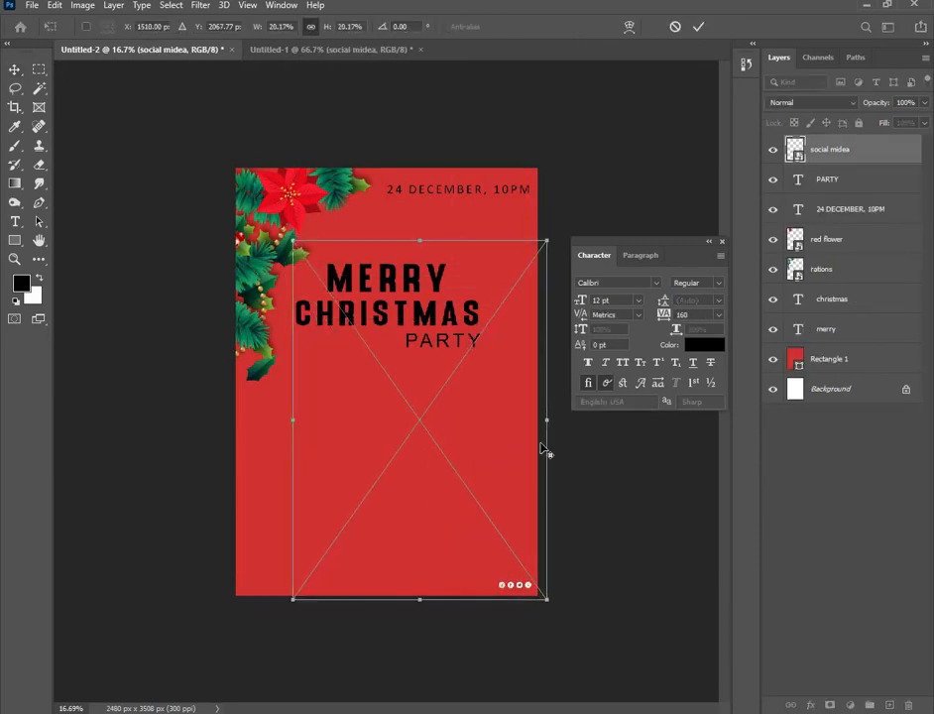
left_click_drag(549, 429, 573, 417)
left_click_drag(543, 523, 519, 501)
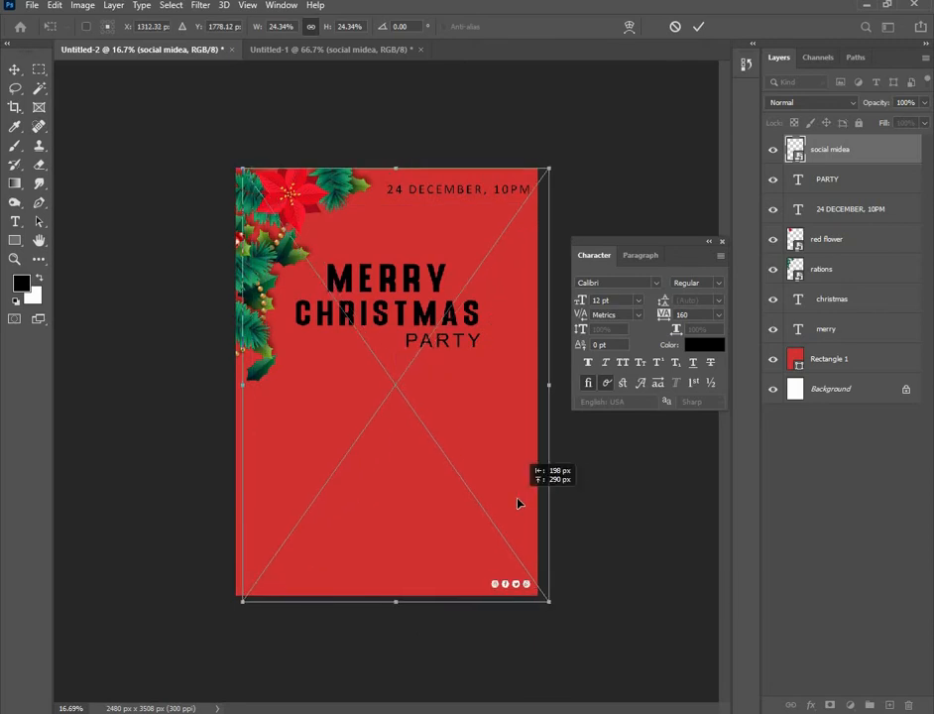
left_click(697, 27)
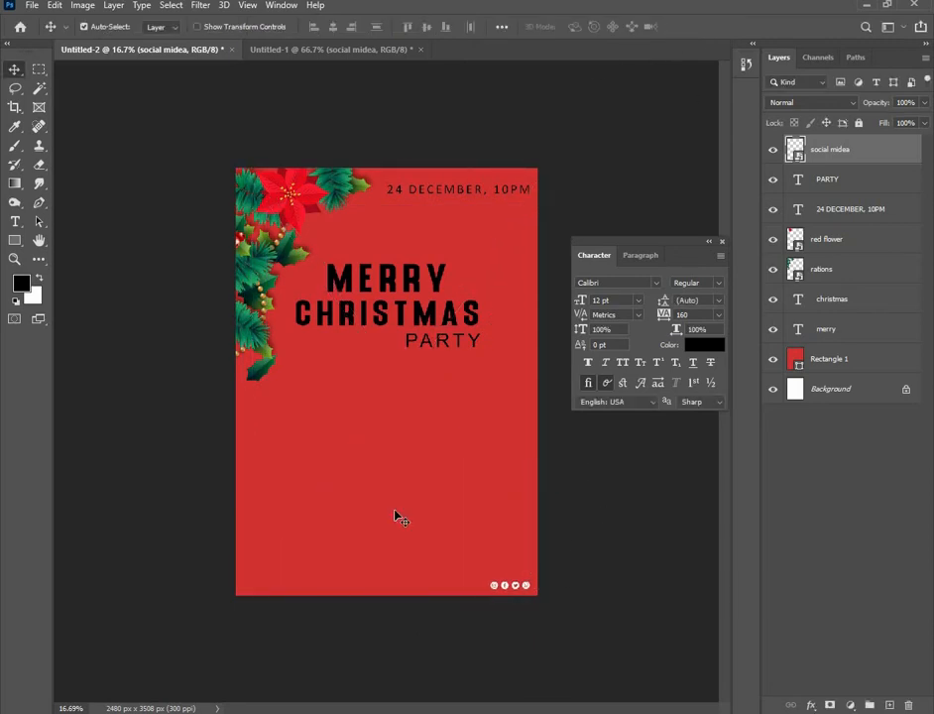
Set the text colour of MERRY and CHRISTMAS to white (ffffff).
left_click(365, 276)
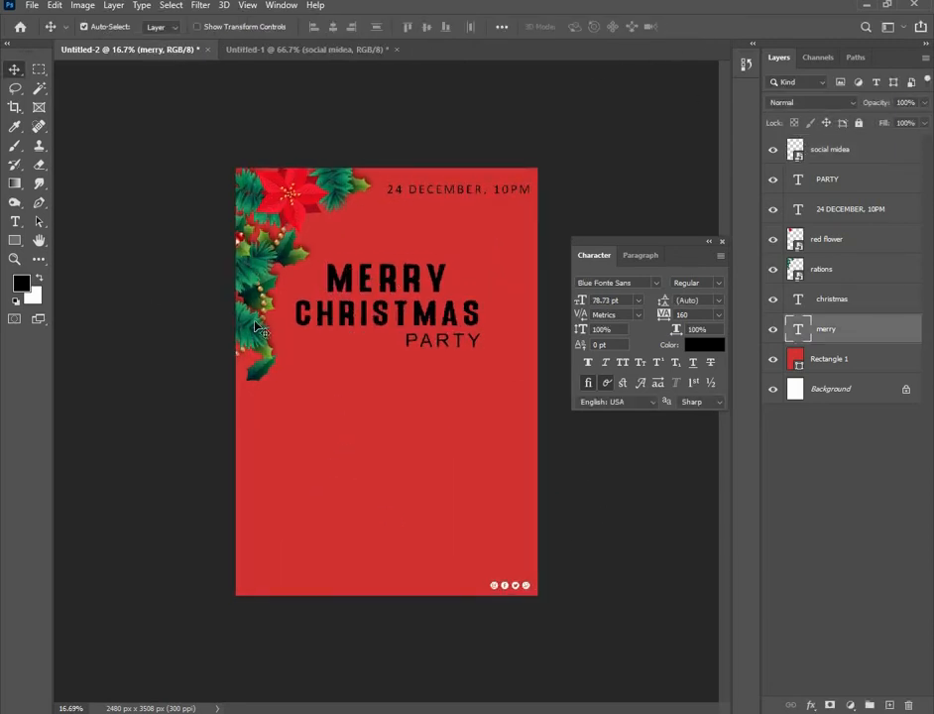
left_click(692, 346)
type("ffffff")
left_click(791, 291)
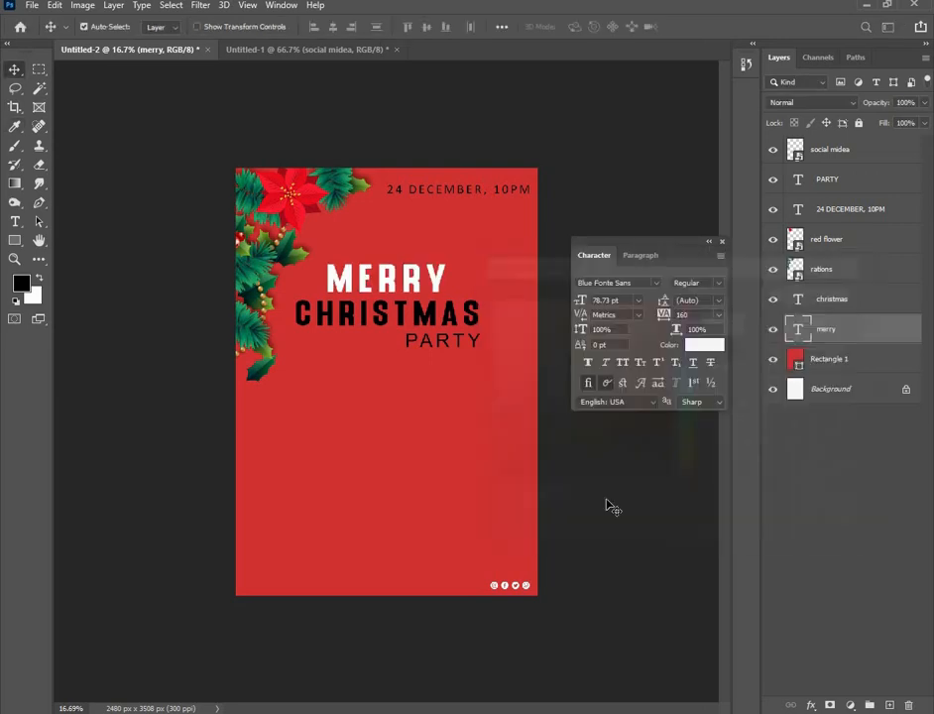
left_click(607, 505)
left_click(422, 319)
left_click(704, 344)
type("ffffff")
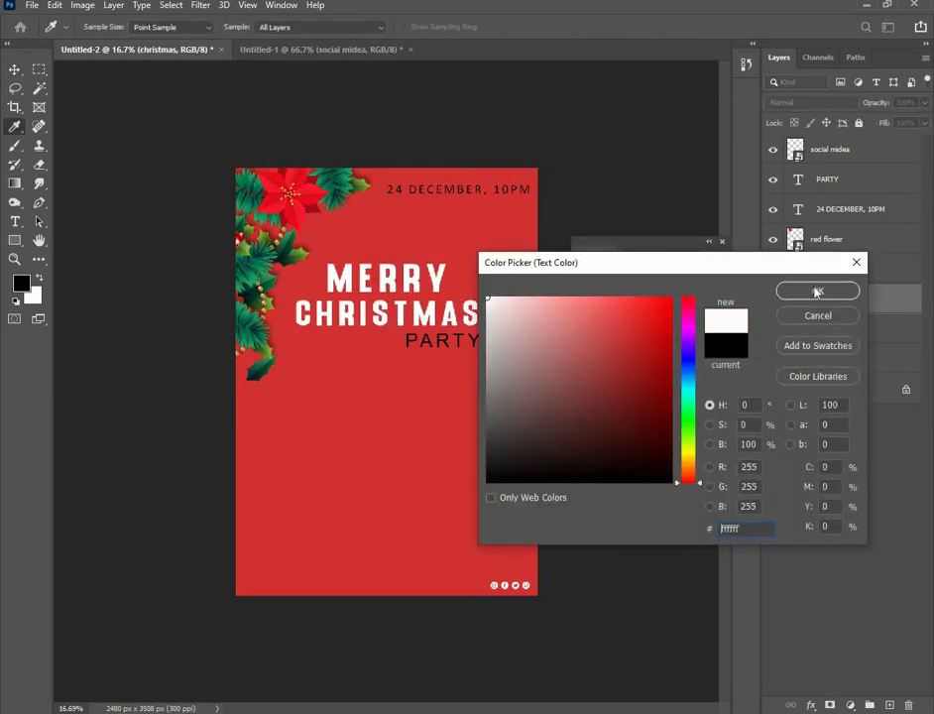
left_click(811, 290)
Set the text colour of PARTY and the 24 DECEMBER, 10PM line to white (ffffff).
left_click(461, 343)
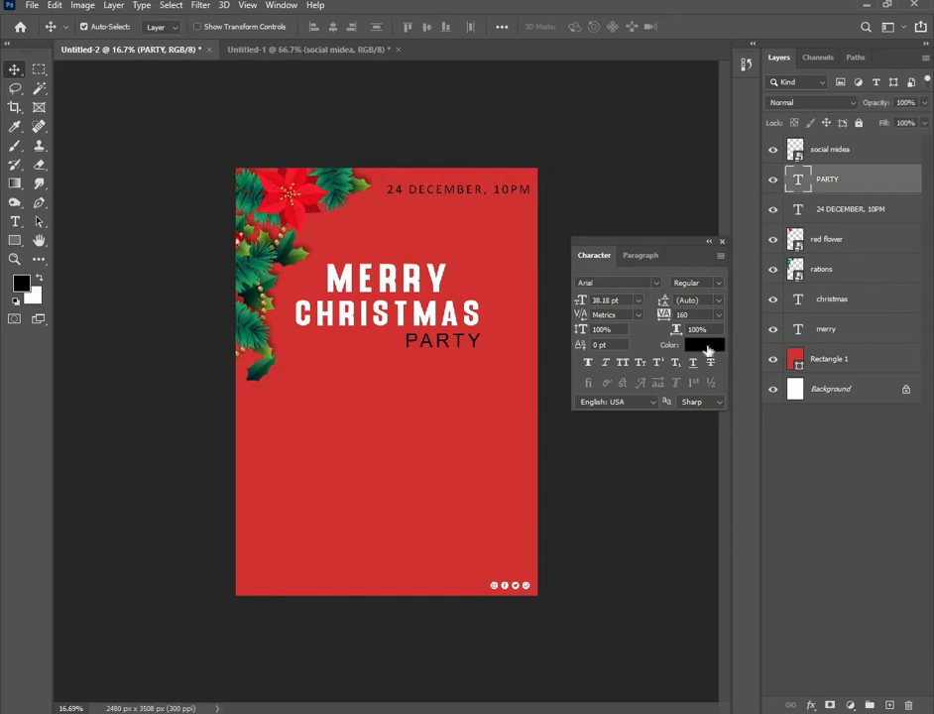
left_click(704, 344)
type("ffffff")
left_click(817, 291)
left_click(462, 192)
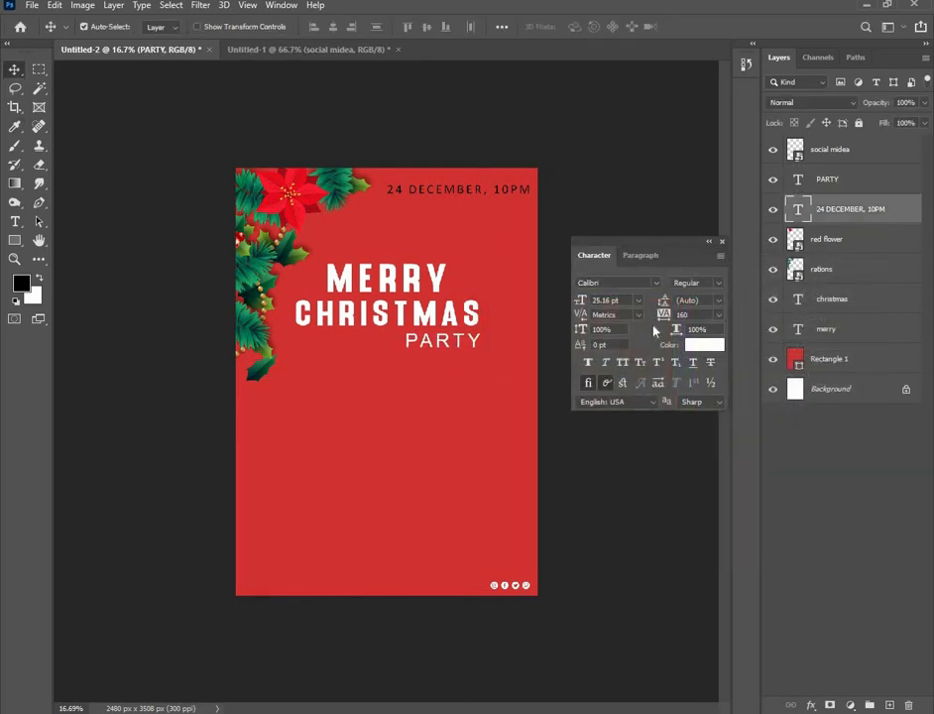
left_click(694, 329)
type("ffffff")
key("Return")
left_click(582, 488)
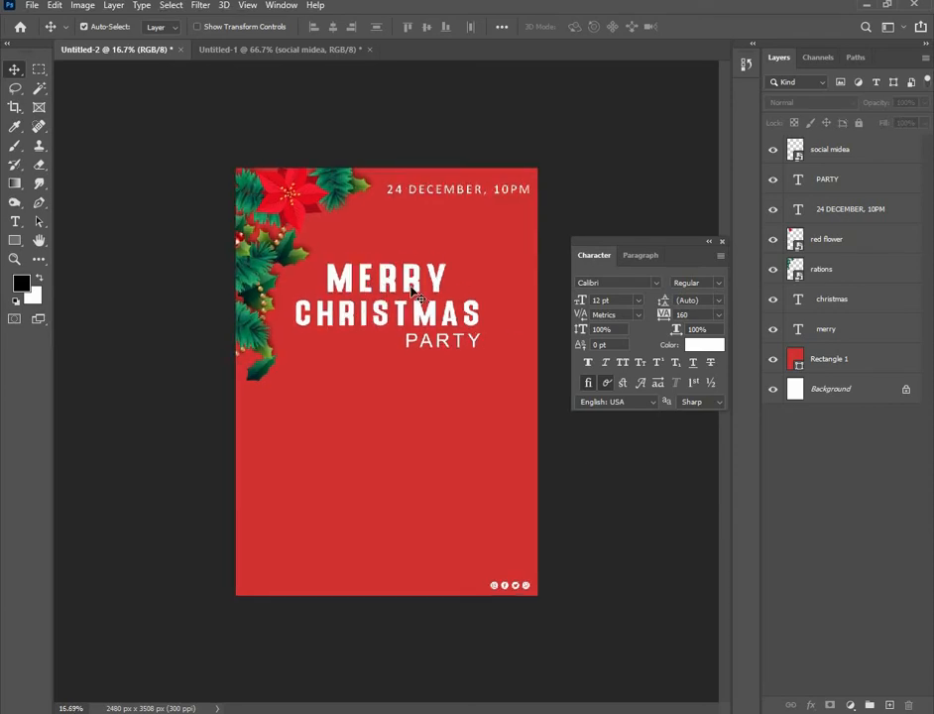
left_click(372, 287)
left_click(655, 282)
left_click(617, 164)
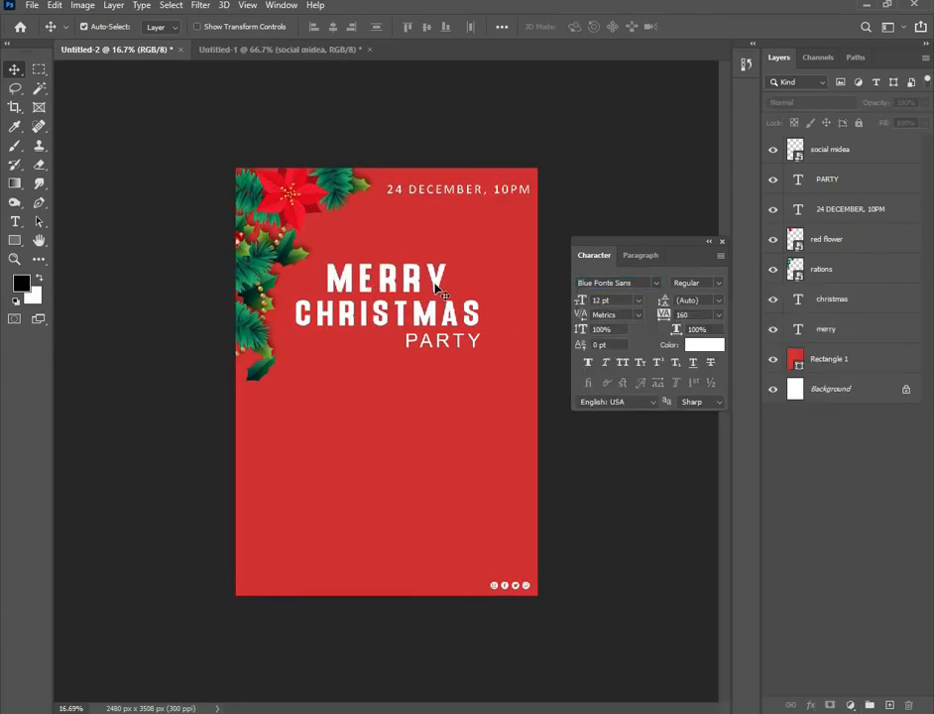
Set the font of MERRY to Larker and nudge the word slightly left to centre it above CHRISTMAS.
left_click(436, 284)
left_click(612, 283)
type("larker")
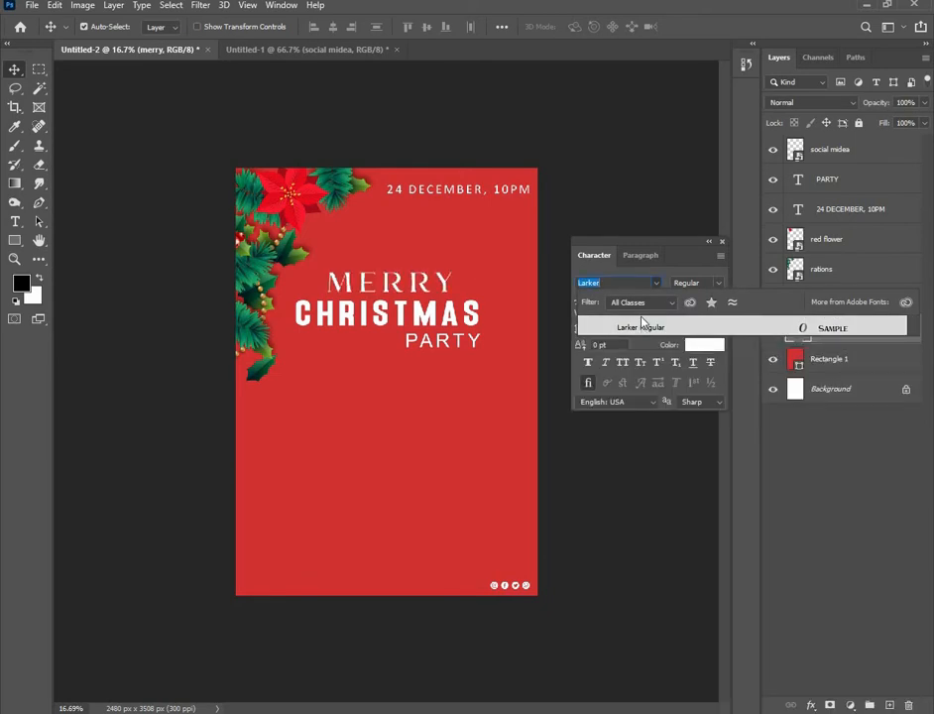
left_click(643, 331)
left_click(618, 202)
scroll(379, 266, "down", 2)
scroll(379, 266, "up", 3)
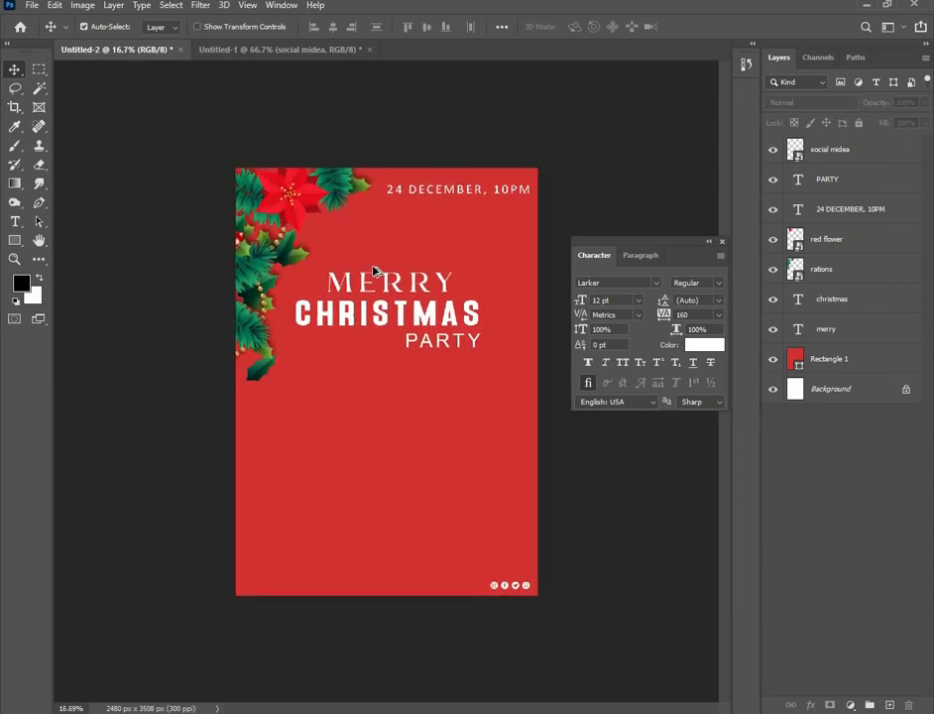
mouse_move(386, 268)
left_mouse_down()
mouse_move(385, 256)
mouse_move(386, 268)
left_mouse_up()
left_click(610, 513)
scroll(327, 234, "down", 2)
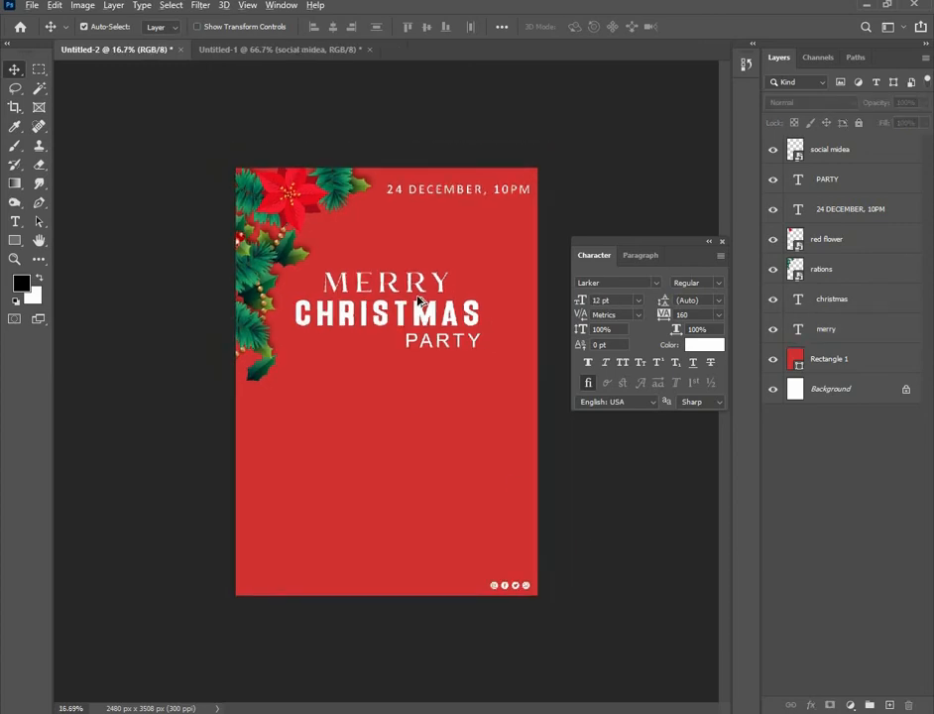
Set the font of PARTY to Larker and scale the word to about 110%, reaching the right end of CHRISTMAS.
scroll(417, 298, "up", 2)
left_click(456, 341)
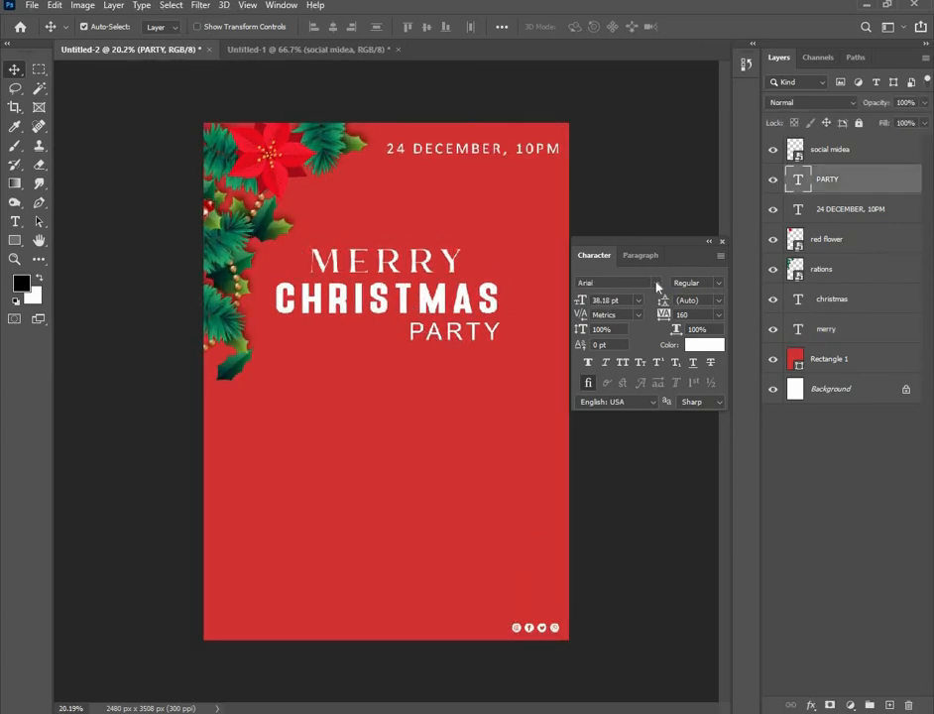
left_click(656, 282)
left_click(656, 342)
key("ctrl+t")
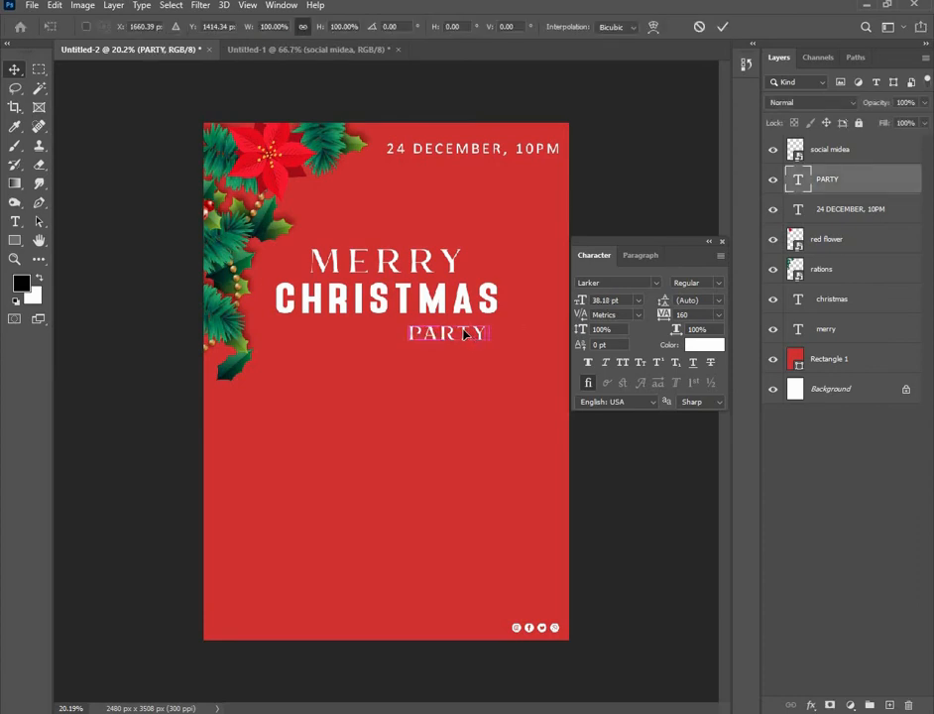
left_click_drag(486, 328, 505, 328)
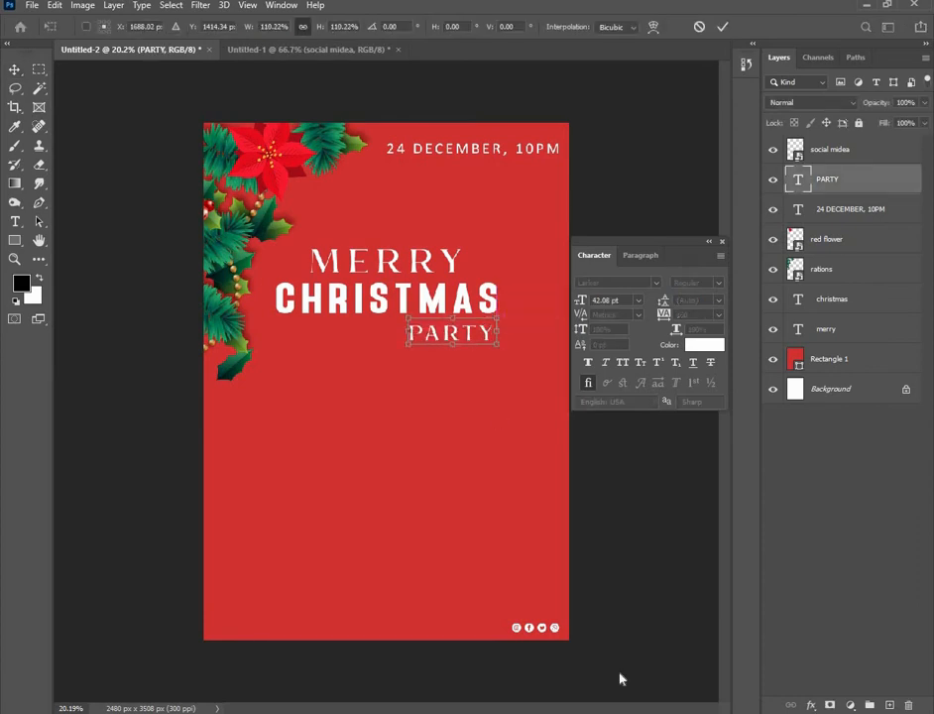
key("Return")
key("ctrl+minus")
key("ctrl+plus")
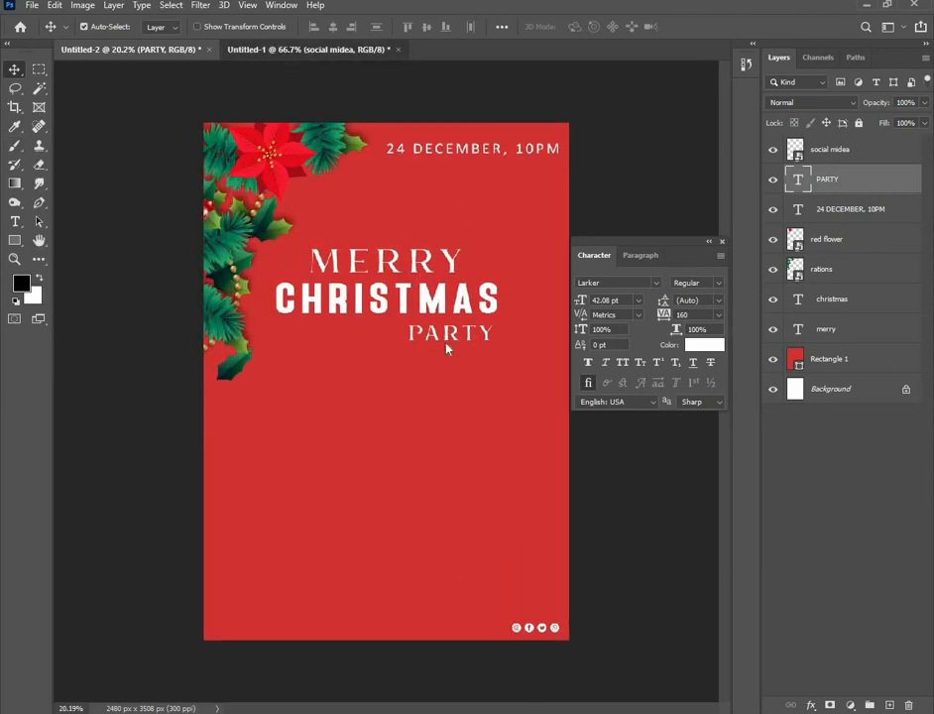
Bring the gold stars from Untitled-1 into the flyer, scale them to about 24% and position them around the title and lower right corner.
key("ctrl+Tab")
left_click_drag(391, 313, 396, 452)
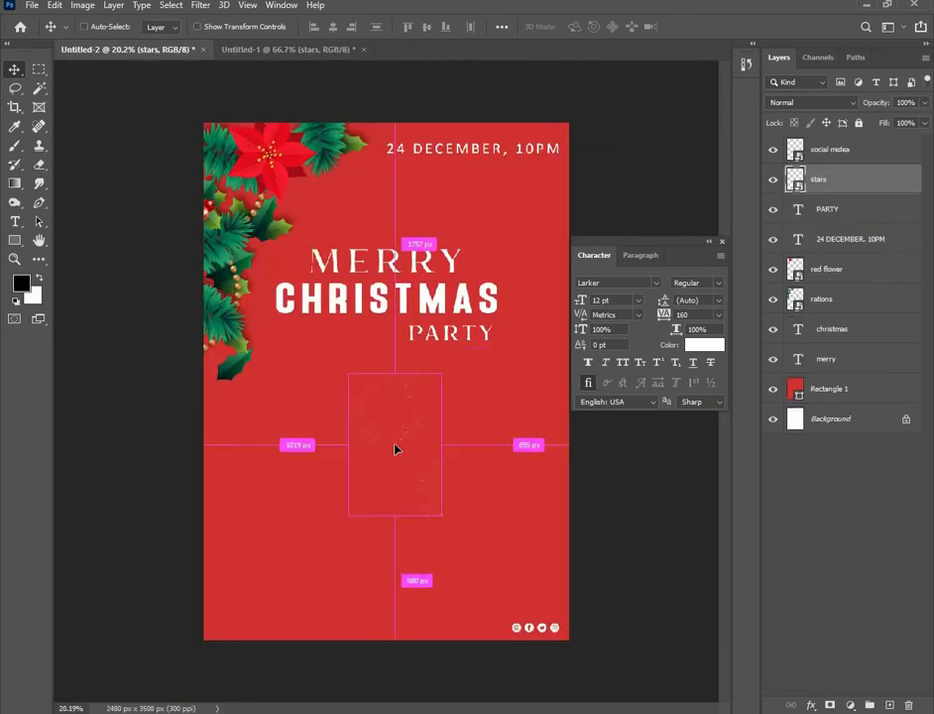
key("ctrl+t")
left_click_drag(388, 371, 381, 186)
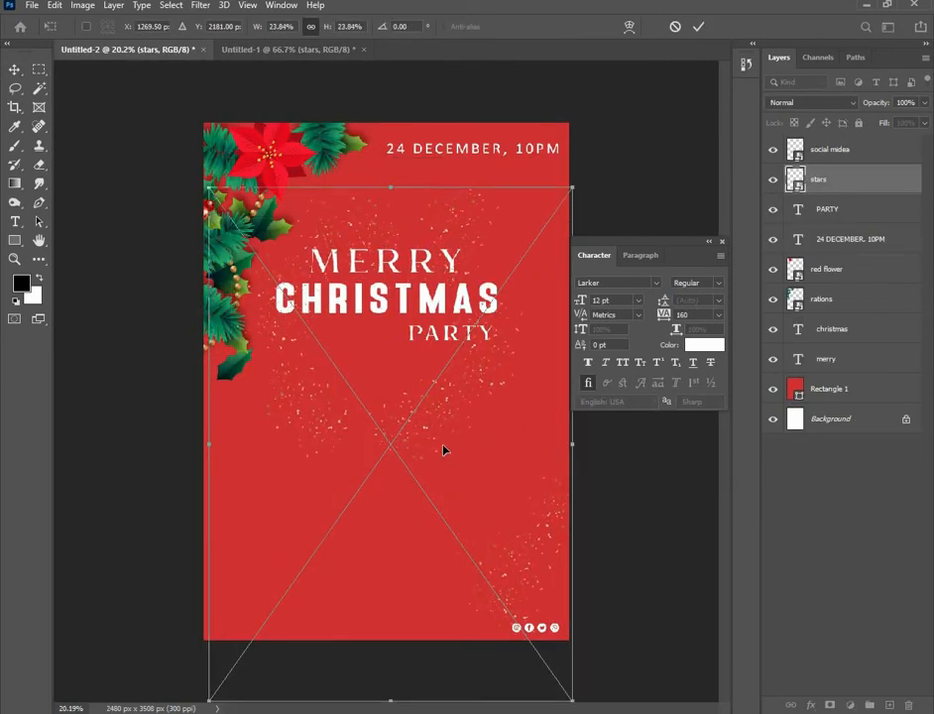
left_click_drag(418, 404, 421, 369)
key("Return")
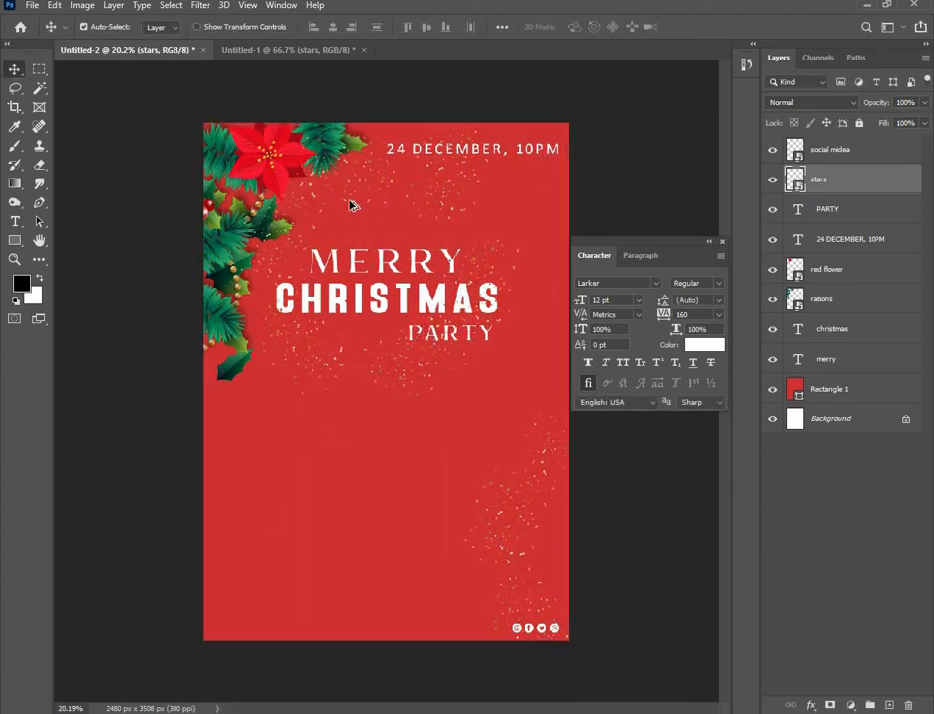
Move the stars layer beneath the merry text layer, directly above Rectangle 1.
key("ctrl+minus")
scroll(338, 241, "up", 1)
scroll(325, 391, "down", 1)
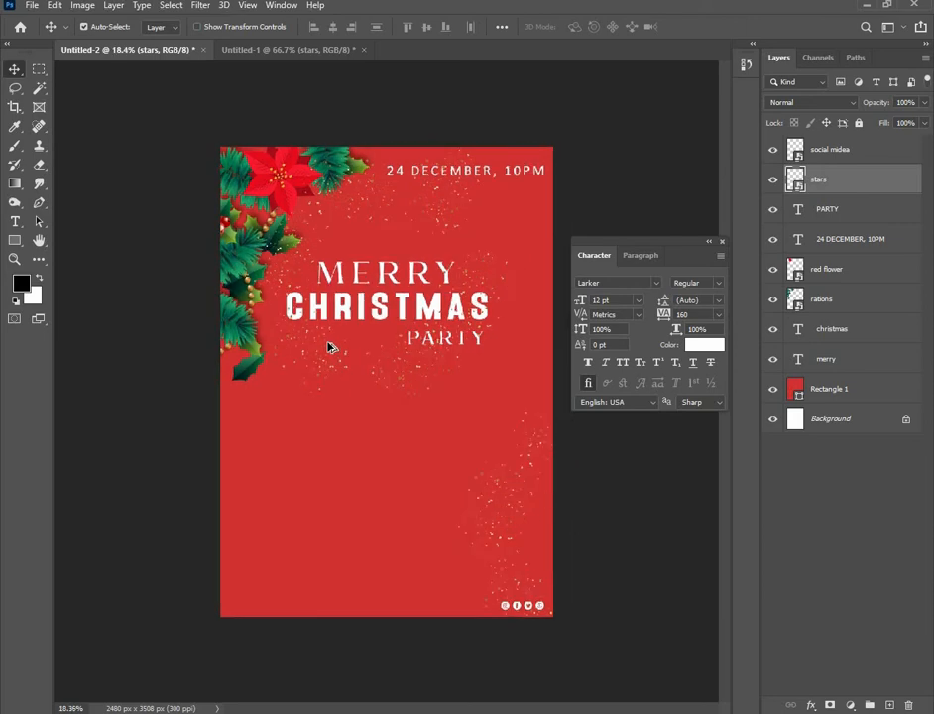
scroll(327, 346, "up", 1)
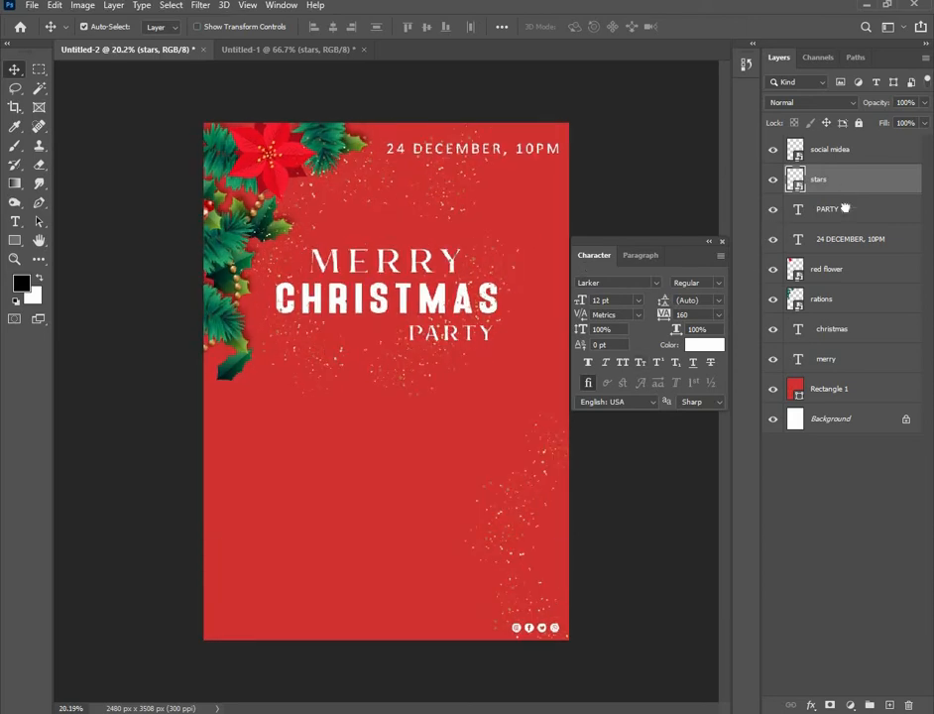
left_click_drag(845, 208, 789, 361)
left_click(643, 489)
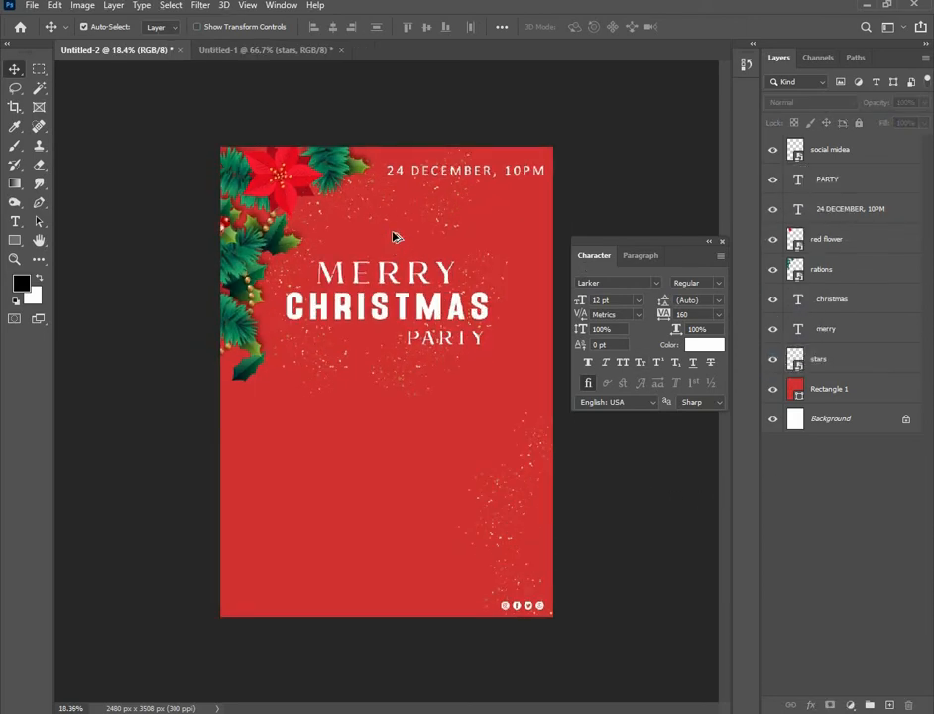
Bring the Santa image from Untitled-1 into the flyer, scale it to about 12.5% and centre it at the bottom edge below the title.
left_click(298, 49)
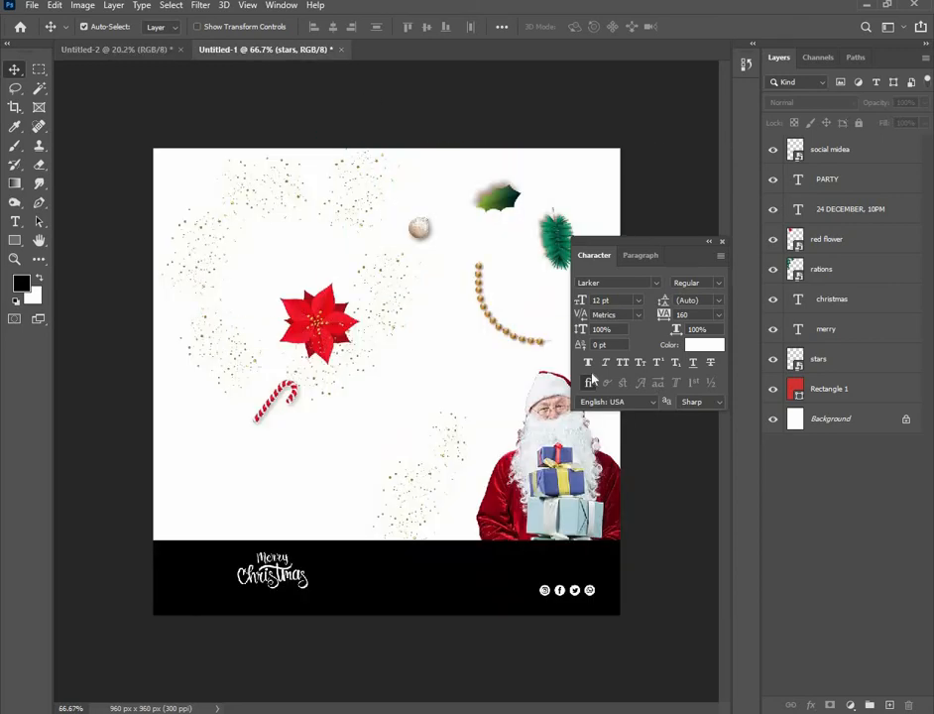
left_click_drag(536, 446, 365, 436)
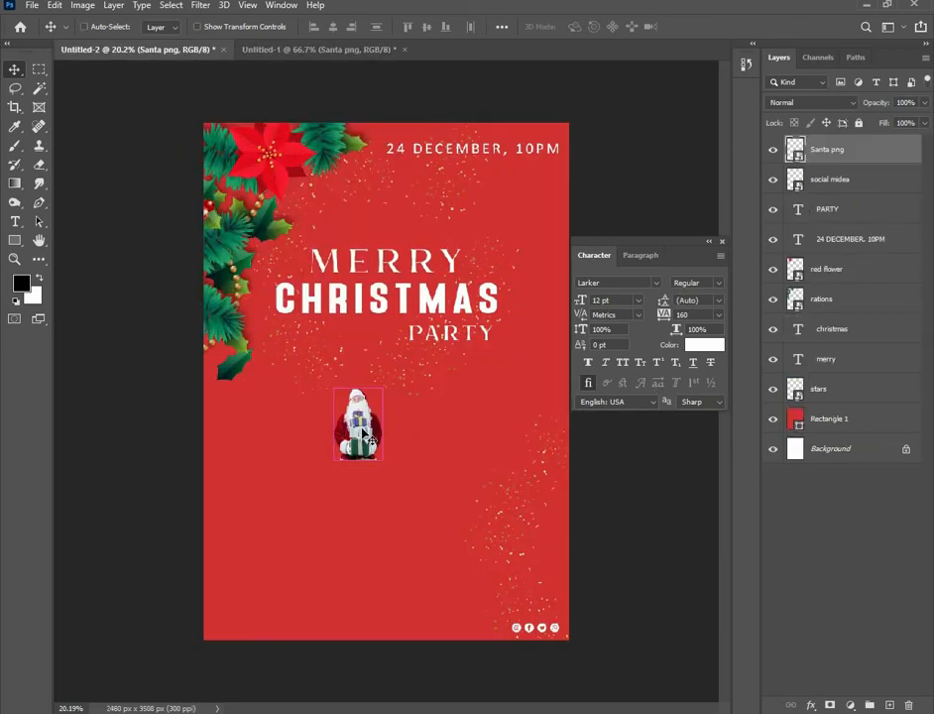
key("ctrl+t")
left_click_drag(354, 493, 409, 543)
left_click(699, 27)
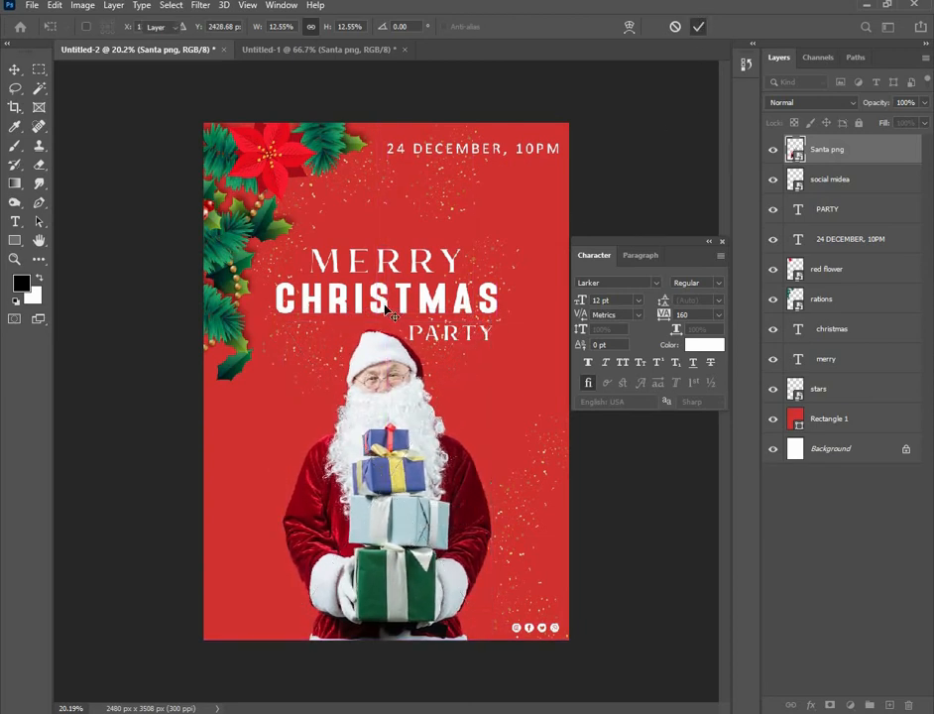
scroll(360, 279, "down", 2)
scroll(360, 281, "up", 2)
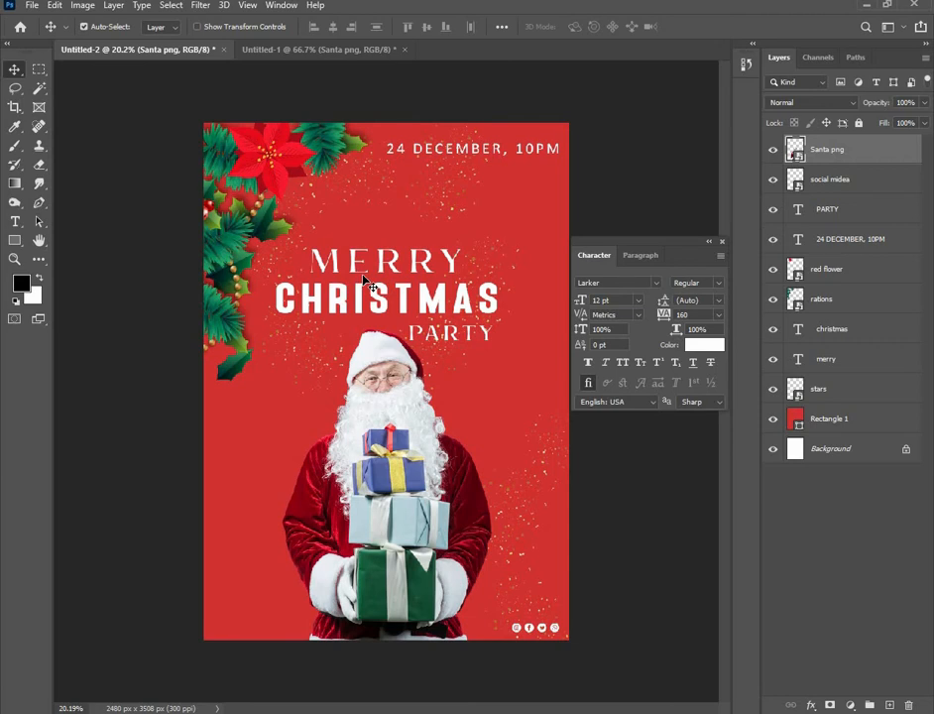
scroll(363, 279, "down", 1)
scroll(363, 279, "up", 1)
Rasterize the ball and huki layer in Untitled-1 and erase the ball, leaving only the candy cane.
left_click(375, 52)
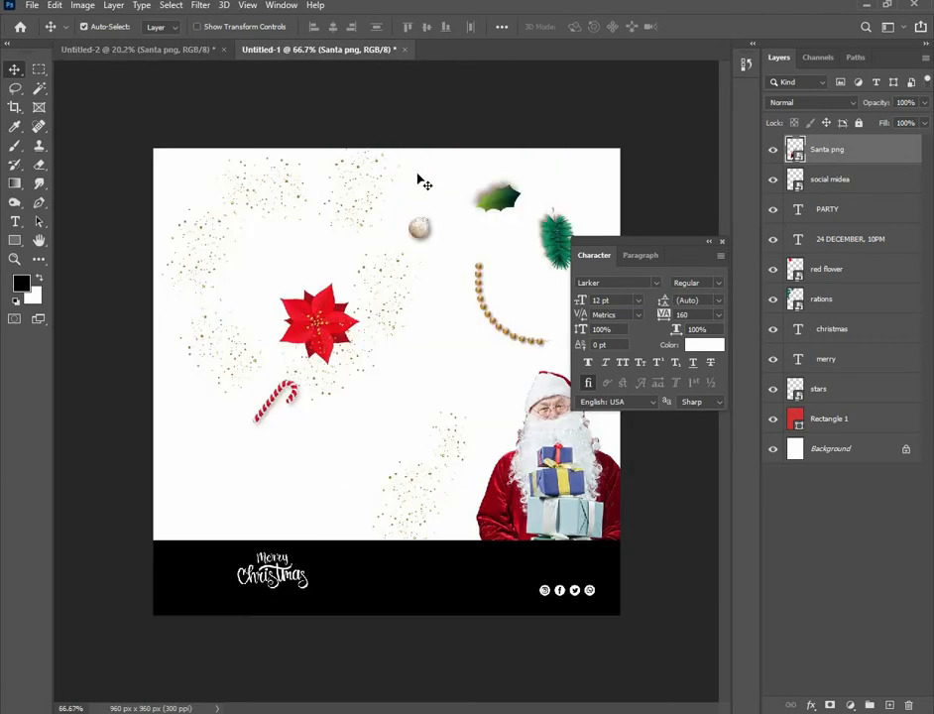
left_click(39, 164)
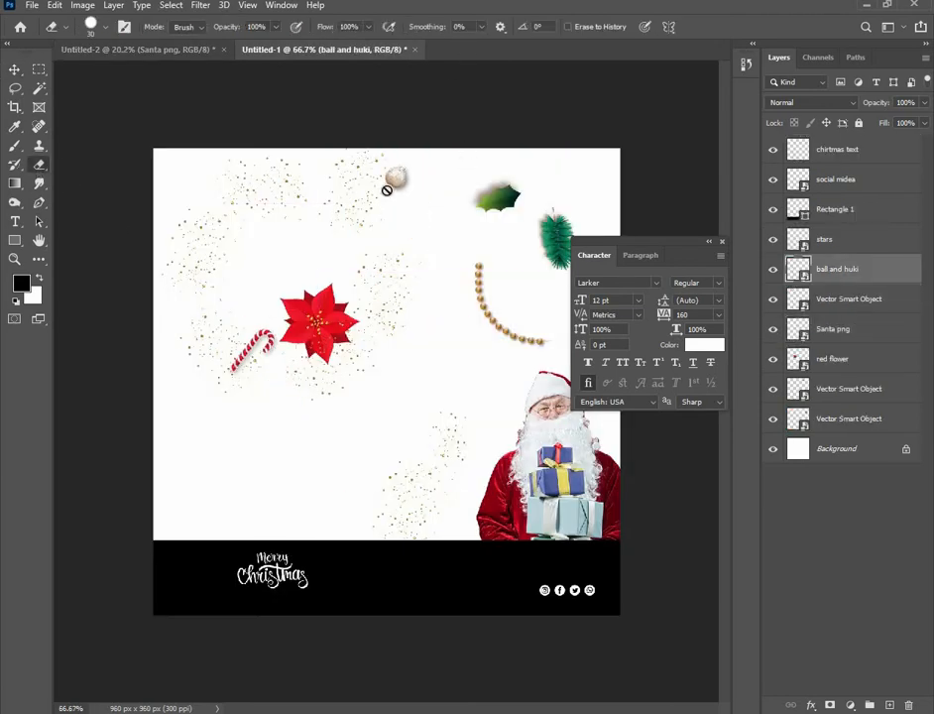
left_click(389, 188)
left_click(438, 278)
left_click(396, 181)
left_click_drag(398, 182, 387, 169)
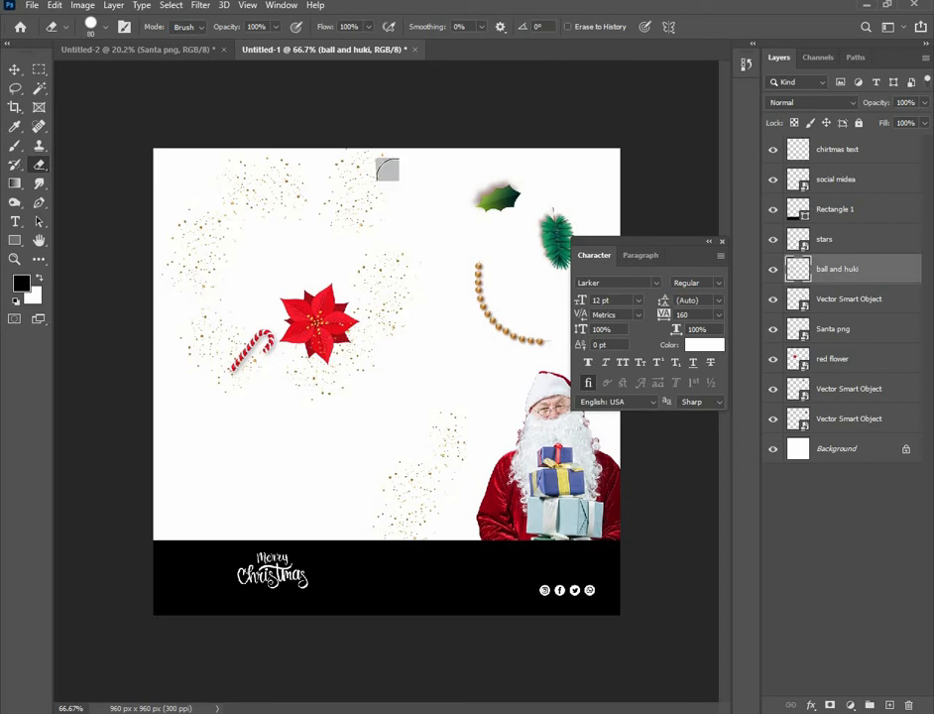
Place three candy canes around Santa in the flyer, scaling the one near the social icons to about 46%.
left_click(14, 70)
mouse_move(252, 349)
left_mouse_down()
mouse_move(162, 57)
mouse_move(254, 604)
mouse_move(279, 580)
mouse_move(490, 458)
mouse_move(519, 383)
mouse_move(524, 396)
mouse_move(486, 397)
mouse_move(318, 601)
mouse_move(467, 581)
mouse_move(459, 550)
mouse_move(513, 556)
mouse_move(508, 562)
mouse_move(522, 565)
mouse_move(483, 616)
left_mouse_up()
key("ctrl+t")
left_click(723, 26)
key("ctrl+t")
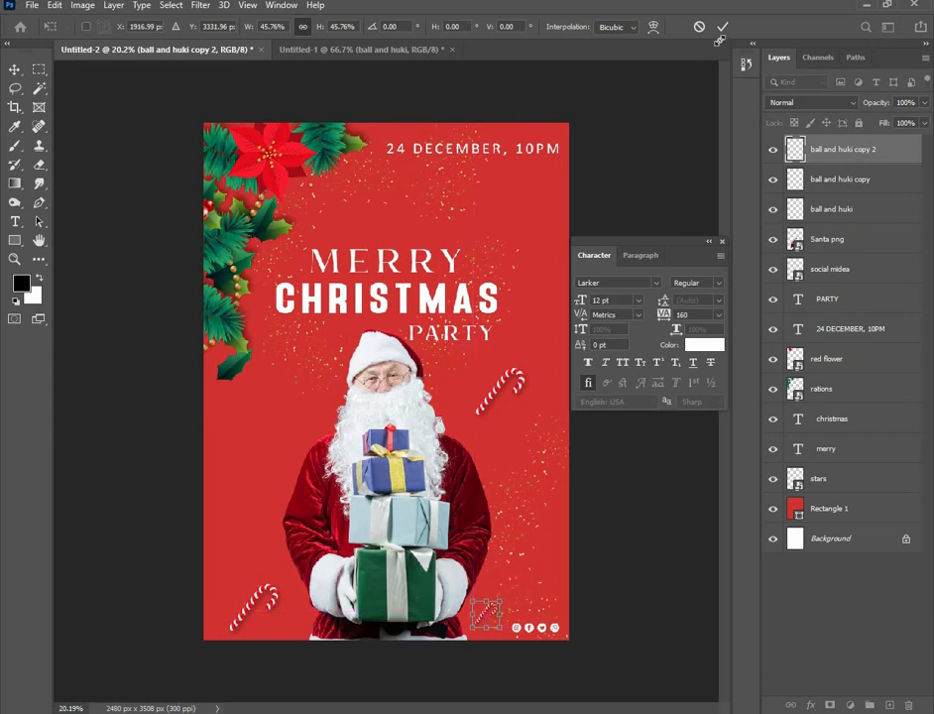
left_click(722, 29)
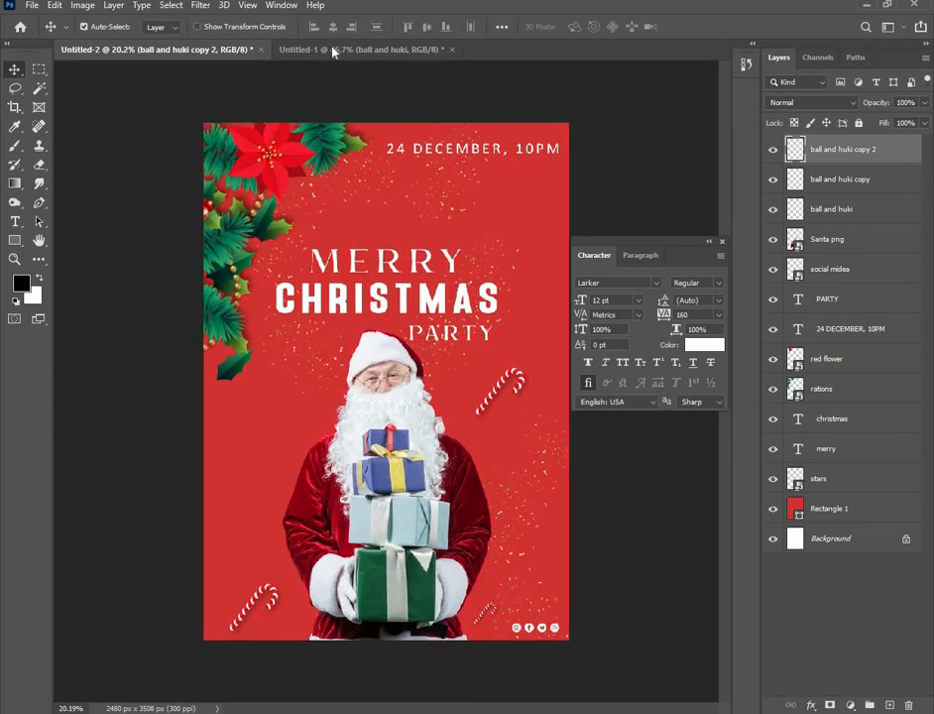
Undo the recent edits to the ball and huki layer in Untitled-1 back to the unerased smart object.
left_click(333, 50)
key("ctrl+z")
key("ctrl+z")
key("ctrl+z")
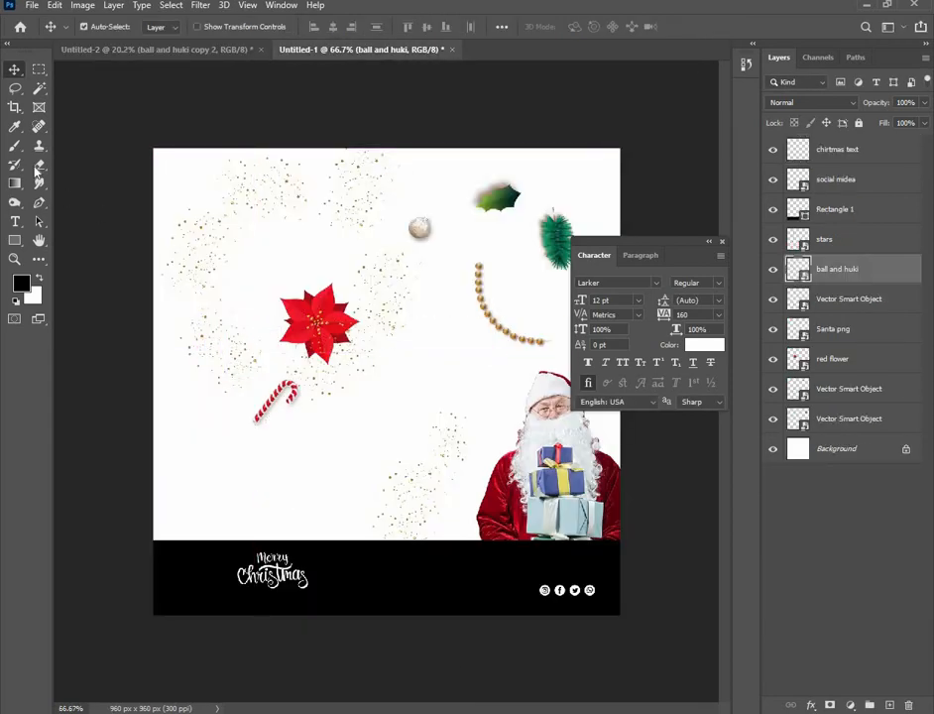
Rasterize the ball and huki layer in Untitled-1 again and erase the candy cane, keeping only the ball.
left_click(38, 166)
left_click(278, 412)
left_click(505, 289)
left_click_drag(274, 385, 256, 404)
key("v")
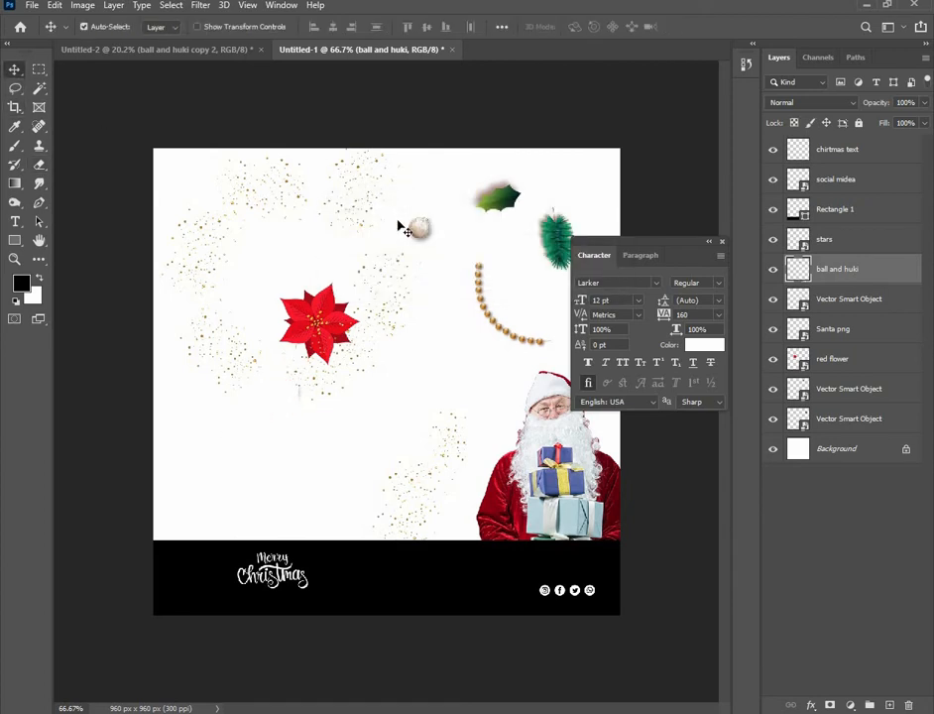
Bring the ball from Untitled-1 into the flyer and duplicate it, placing both balls in the red area left of Santa.
left_click_drag(411, 227, 270, 379)
key("ctrl+t")
left_click(696, 79)
left_click(696, 80)
Scale the upper ball to about 167% and position it just below the holly, left of Santa's beard.
key("ctrl+t")
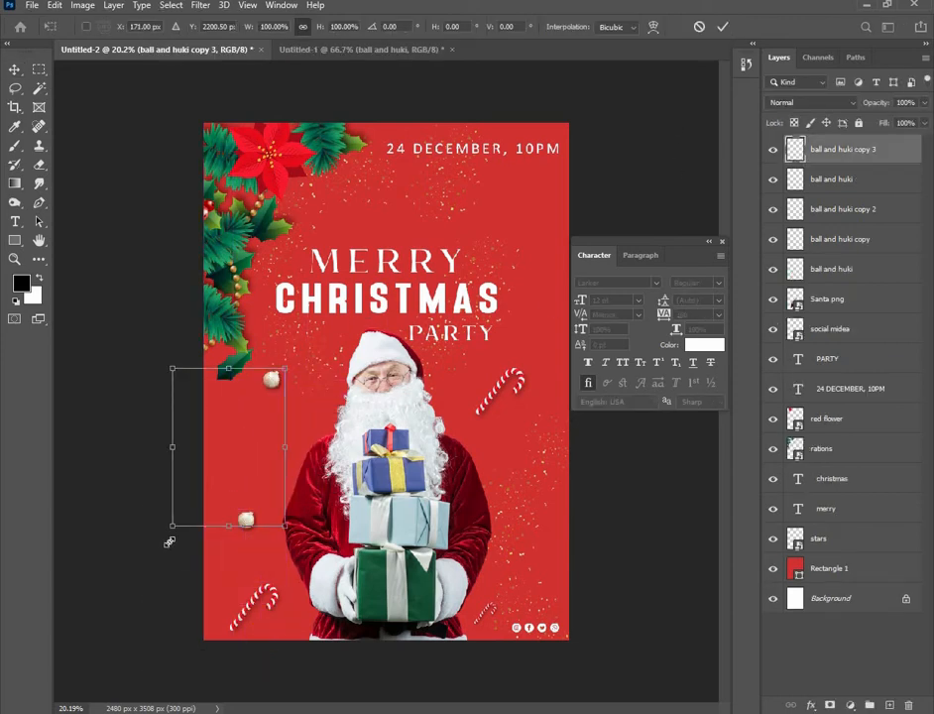
left_click_drag(172, 529, 136, 579)
left_click_drag(300, 333, 270, 395)
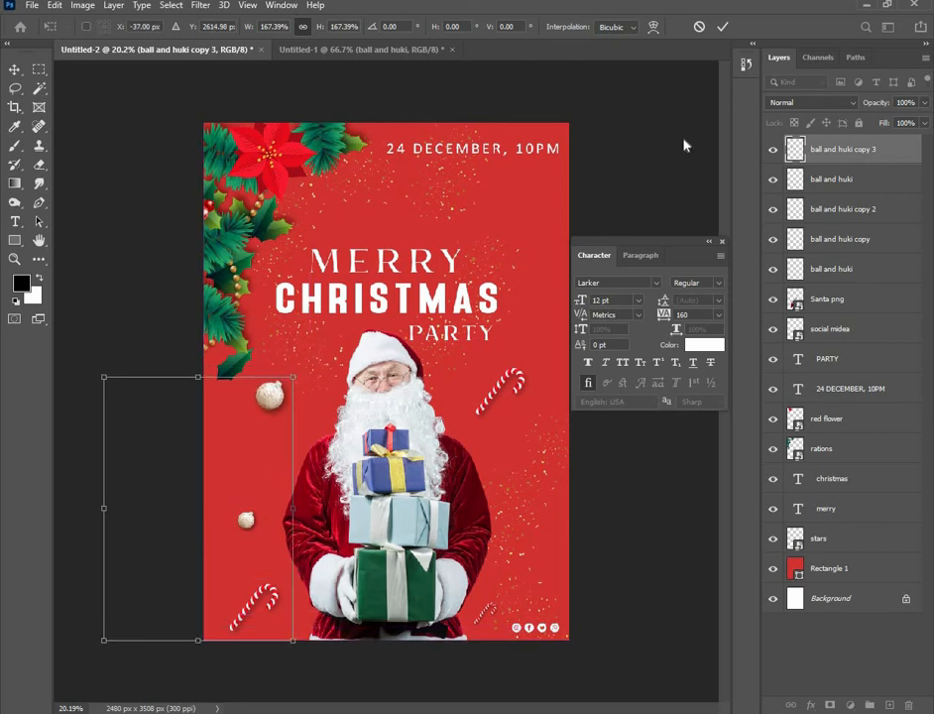
left_click(723, 27)
Move the small ball down to the flyer's left edge, above the lower candy cane.
left_click_drag(245, 521, 219, 551)
left_click(159, 496)
scroll(297, 330, "down", 1)
scroll(298, 327, "up", 1)
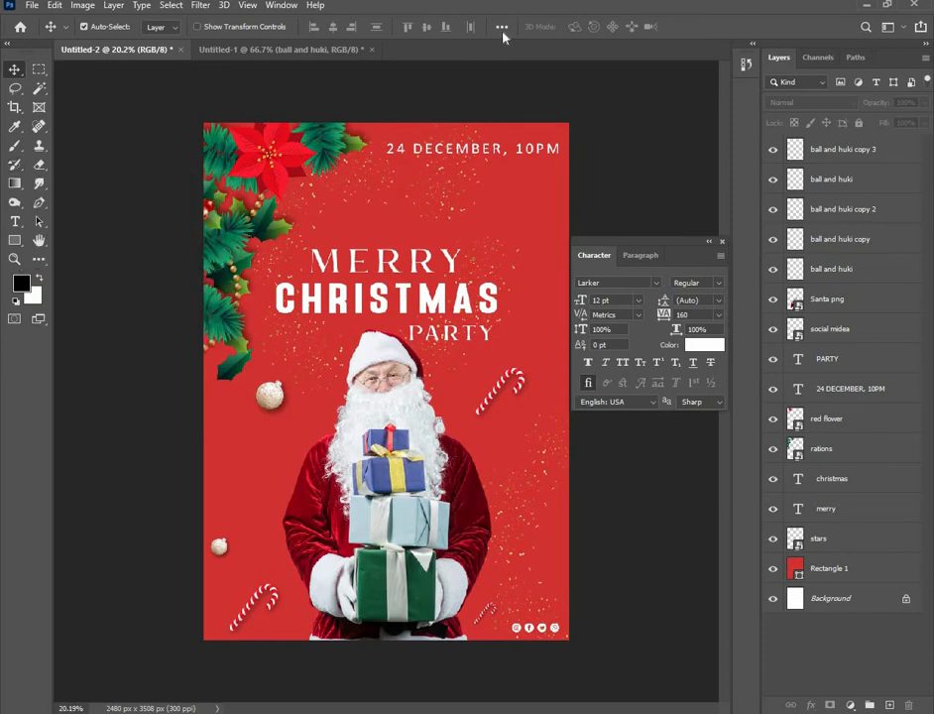
Move MERRY, CHRISTMAS and PARTY upwards together so the title clears Santa's hat.
left_click(416, 273)
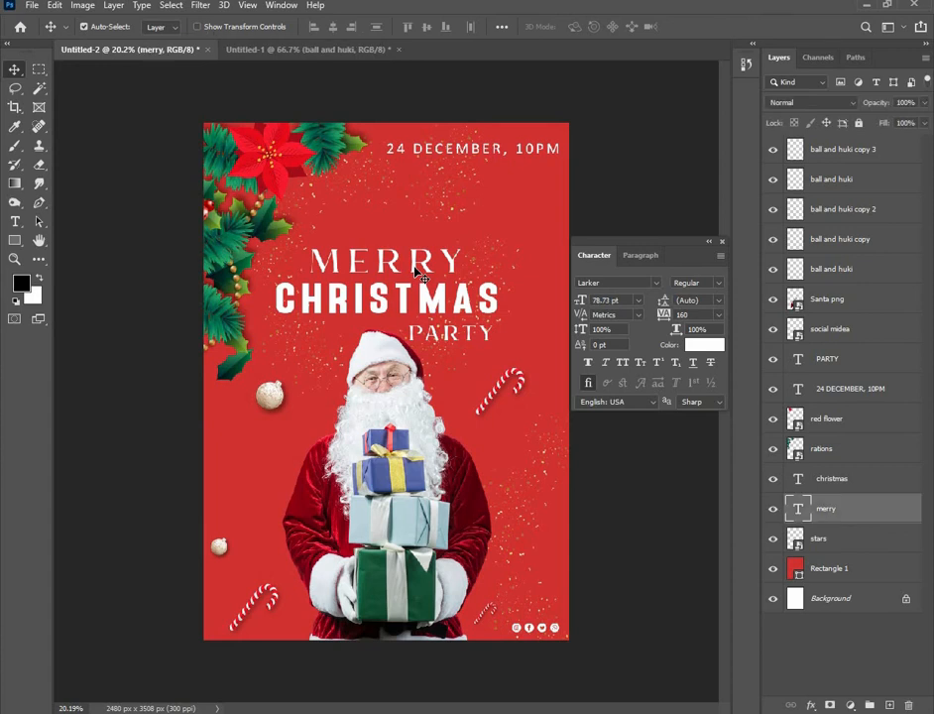
left_click(428, 299, "shift")
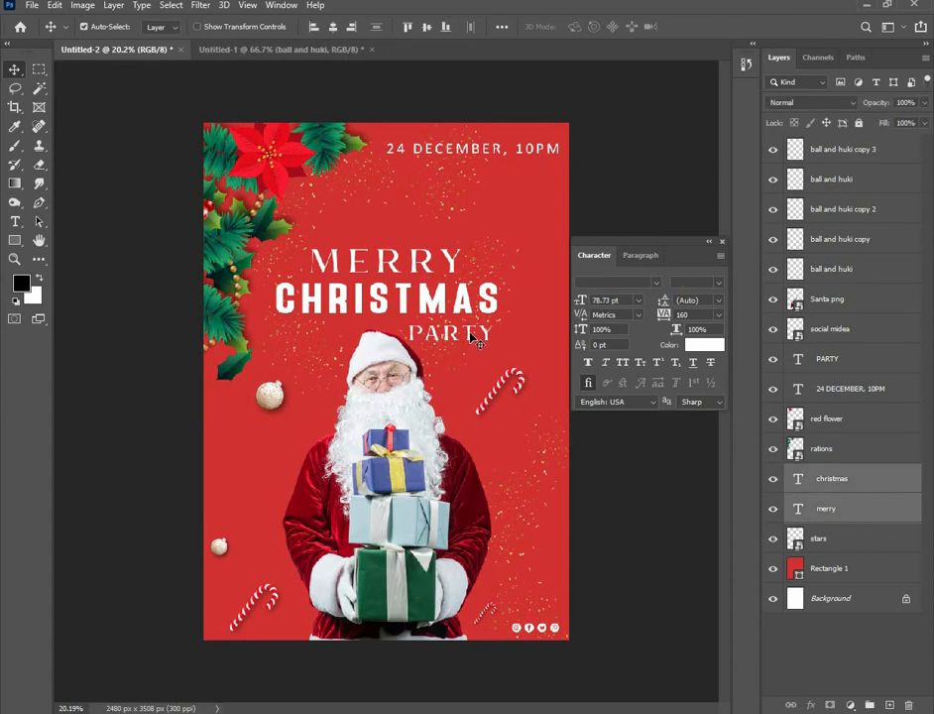
left_click(472, 339, "shift")
key("shift+Up")
key("shift+Up")
key("shift+Up")
key("shift+Up")
key("shift+Up")
key("shift+Up")
key("shift+Up")
key("shift+Up")
key("shift+Up")
key("shift+Up")
key("shift+Up")
key("shift+Up")
key("shift+Up")
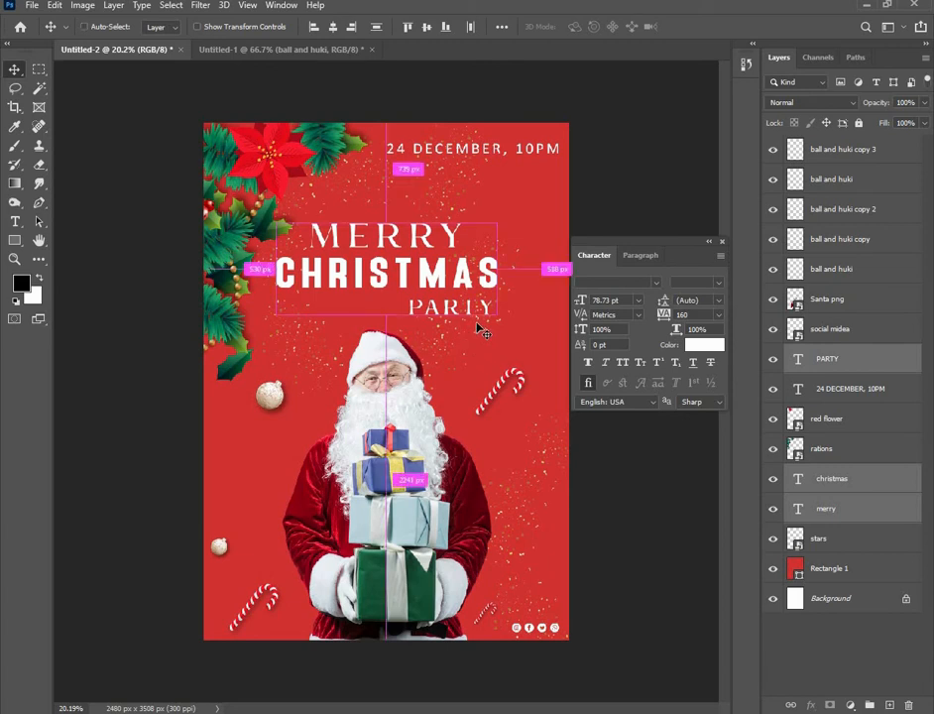
Scale the three title words together to about 114%.
key("ctrl+t")
left_click_drag(500, 270, 513, 271)
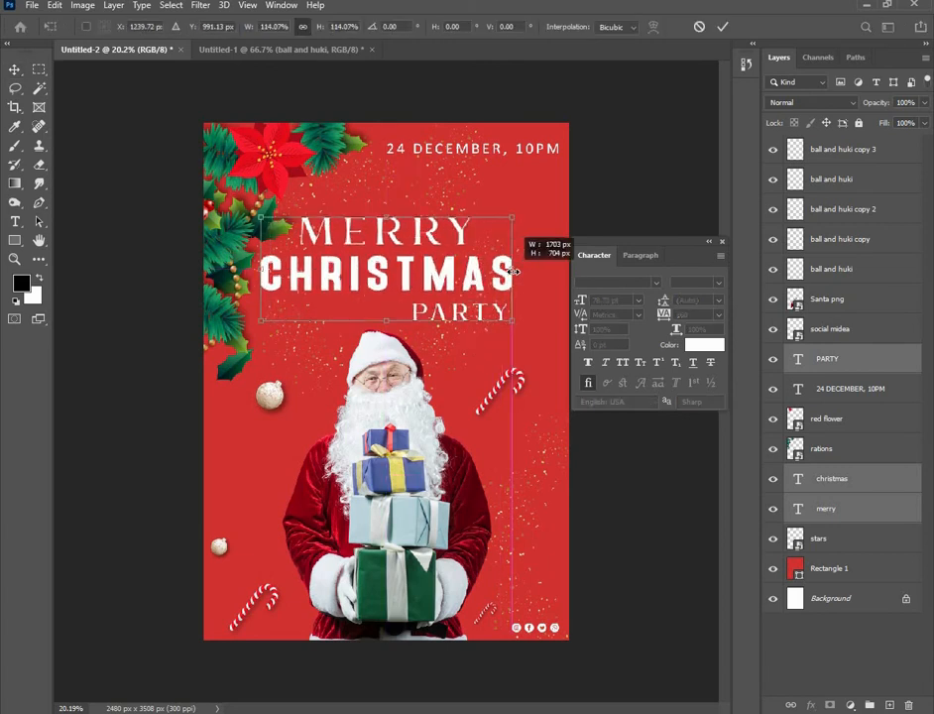
left_click(723, 27)
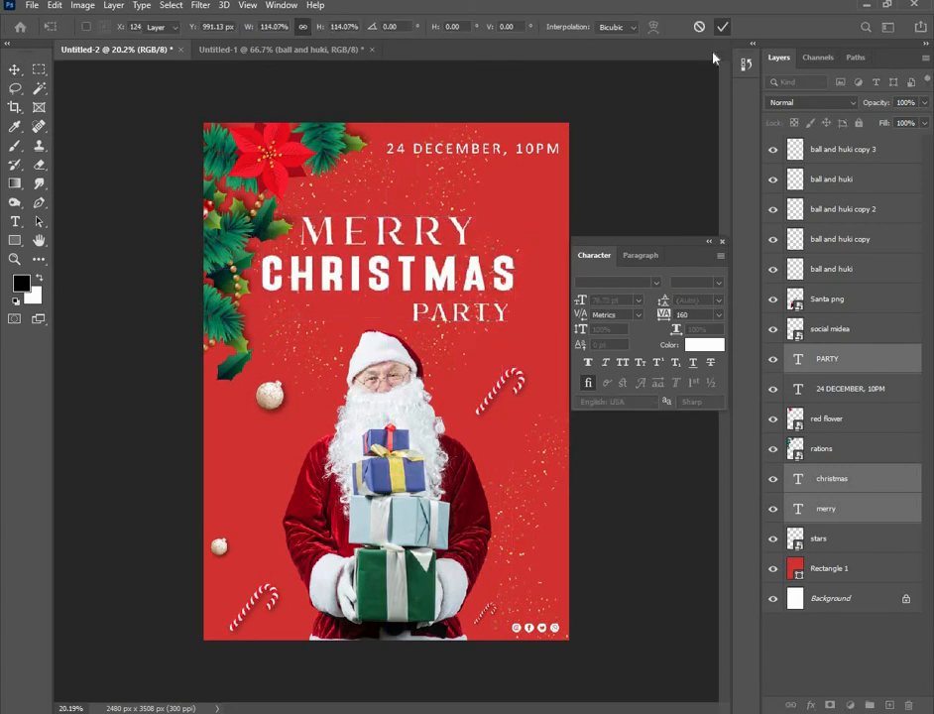
scroll(415, 224, "down", 1)
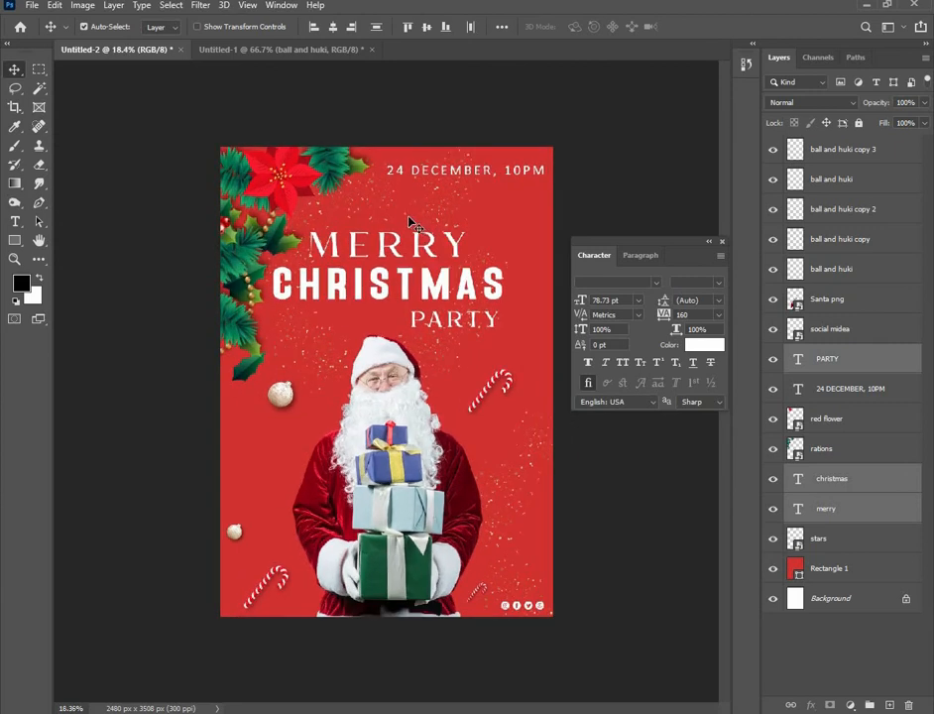
Add a 12 pt white Myriad Pro text line with the creator's brand name in capitals beneath the title.
scroll(409, 217, "down", 1)
scroll(413, 211, "up", 1)
left_click(15, 221)
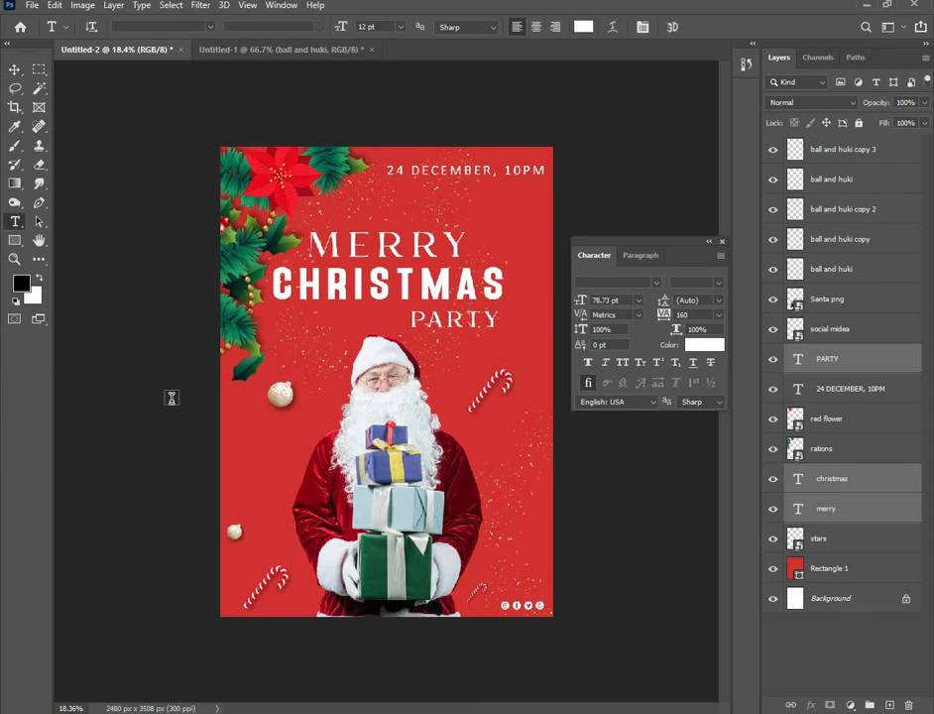
left_click(318, 336)
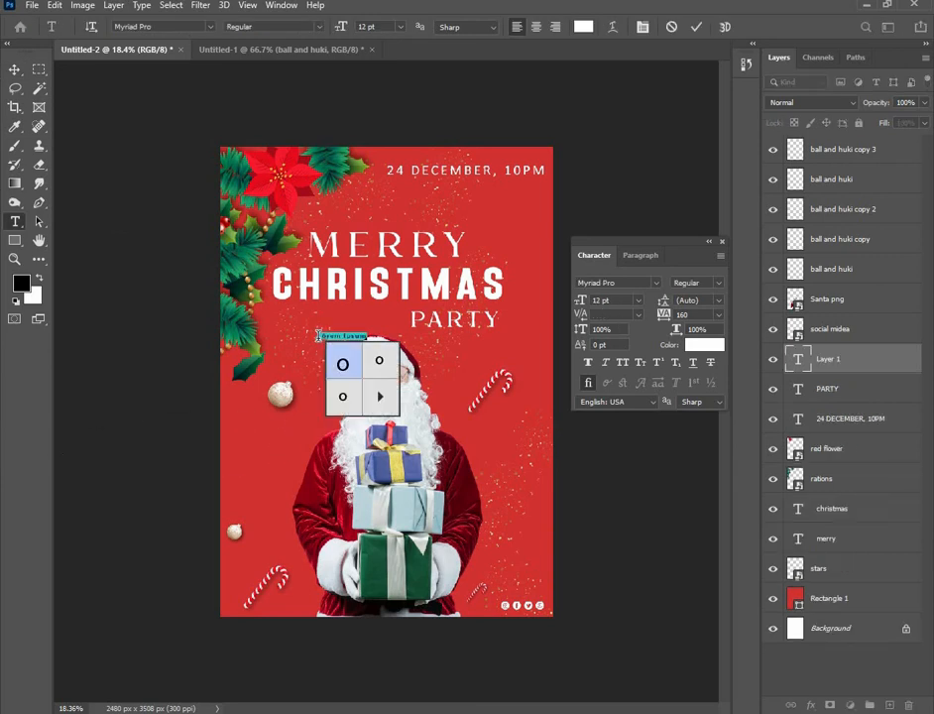
key("ctrl+Return")
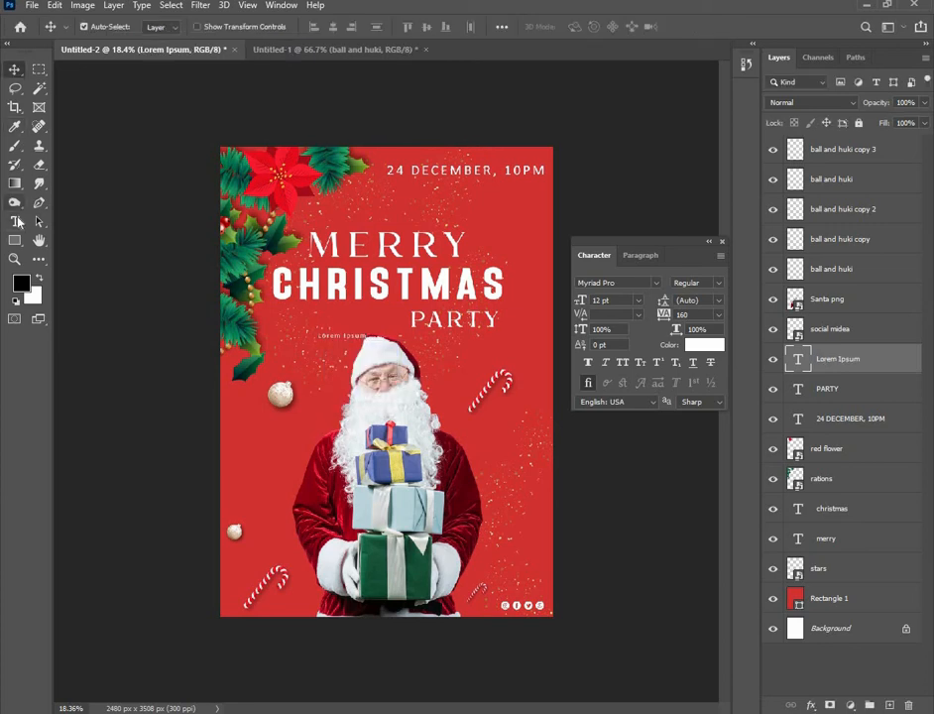
left_click_drag(366, 335, 298, 343)
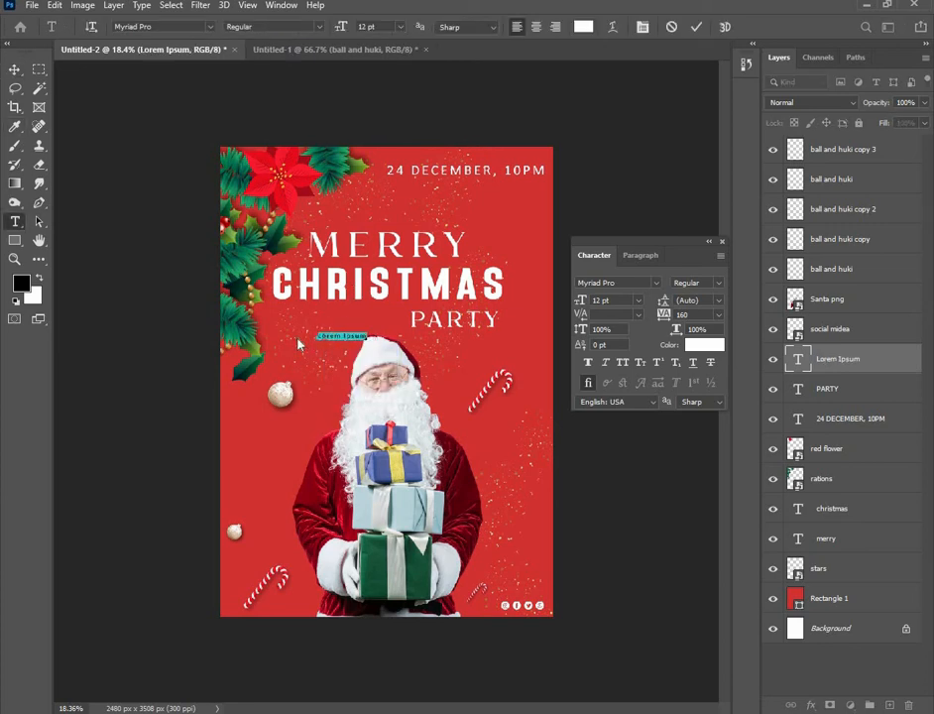
type("ZEESHAN EDIT.X")
key("ctrl+Return")
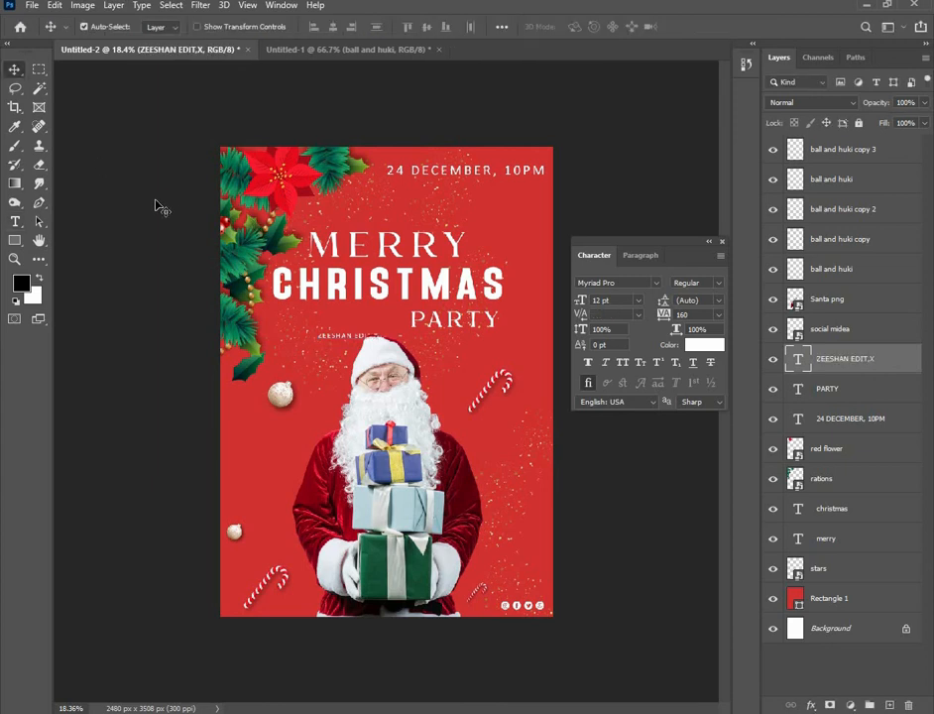
Enlarge the brand name text to about 24.7 pt, move it to the bottom of the flyer and bring its layer to the front.
key("ctrl+t")
left_click_drag(377, 335, 422, 608)
left_click(720, 30)
key("ctrl+shift+bracketright")
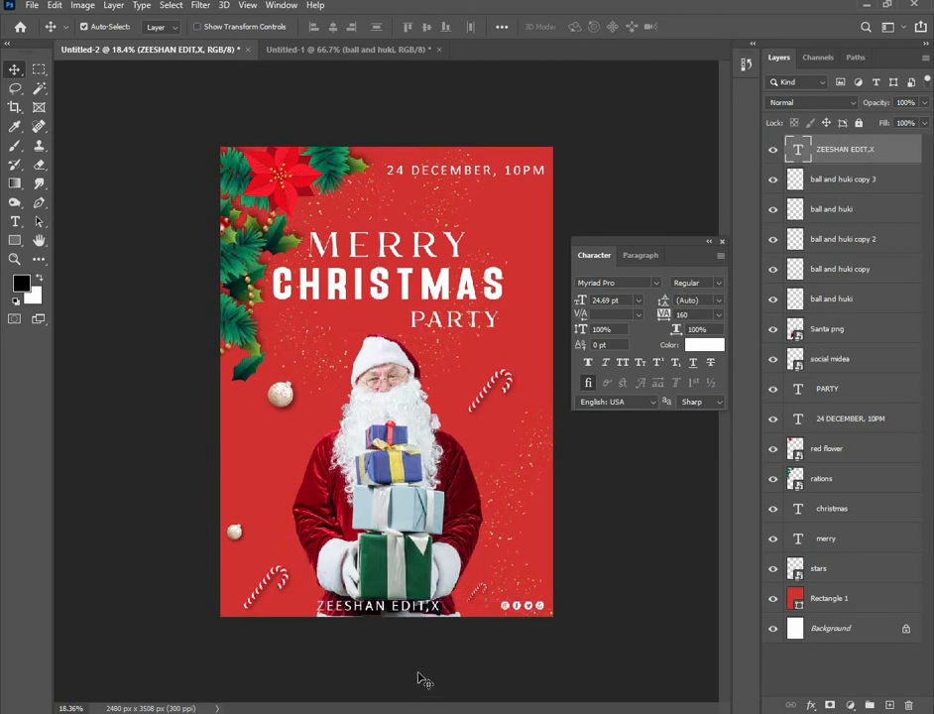
Move the brand name text directly above MERRY and set its tracking to 560.
left_click_drag(406, 615, 409, 223)
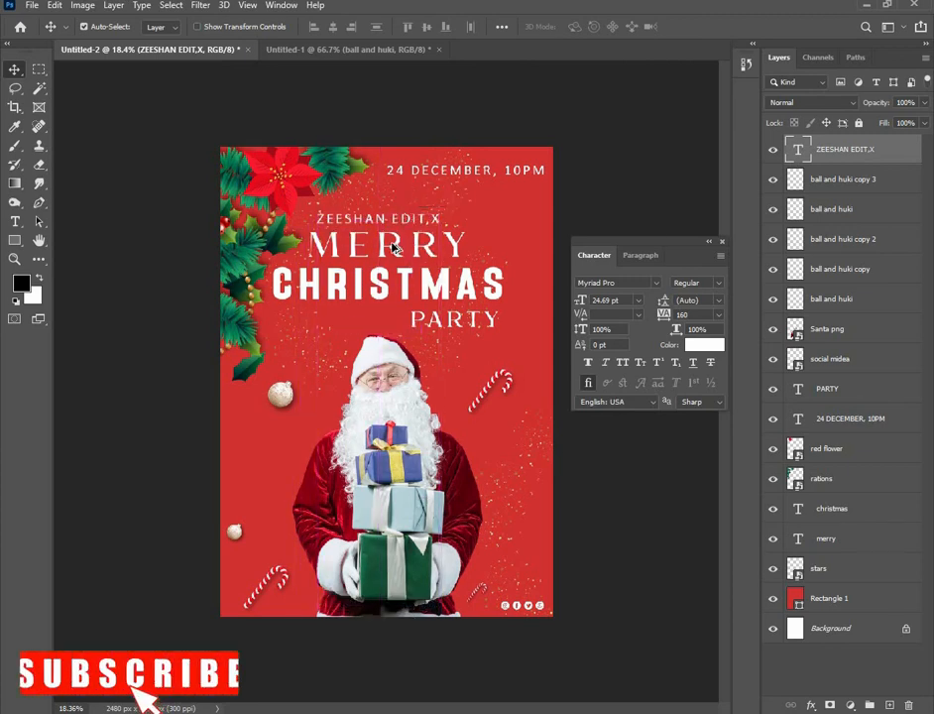
scroll(390, 245, "up", 1)
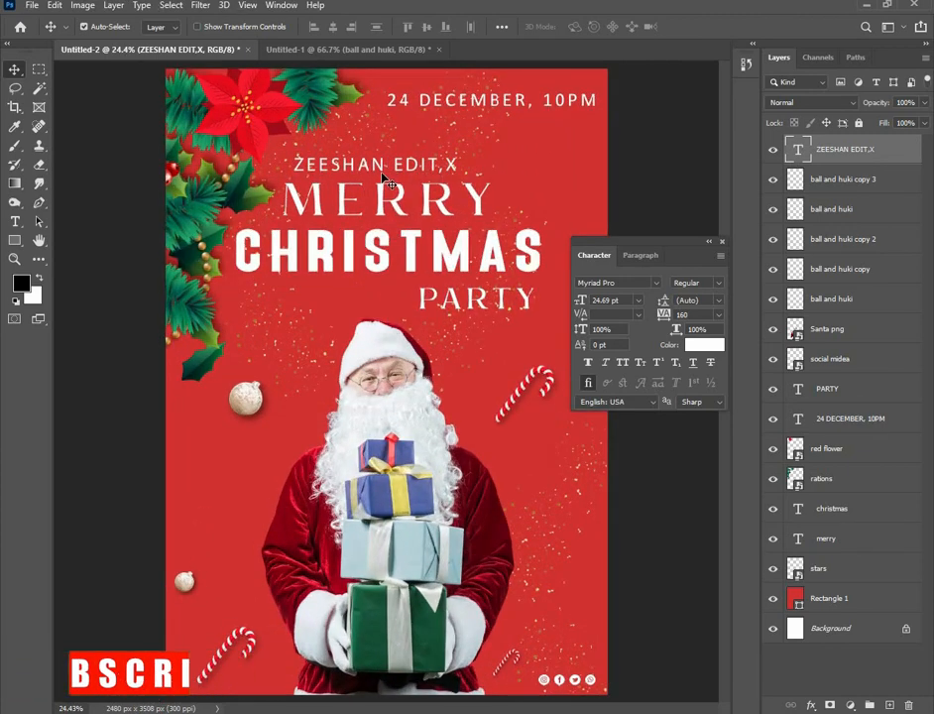
double_click(692, 314)
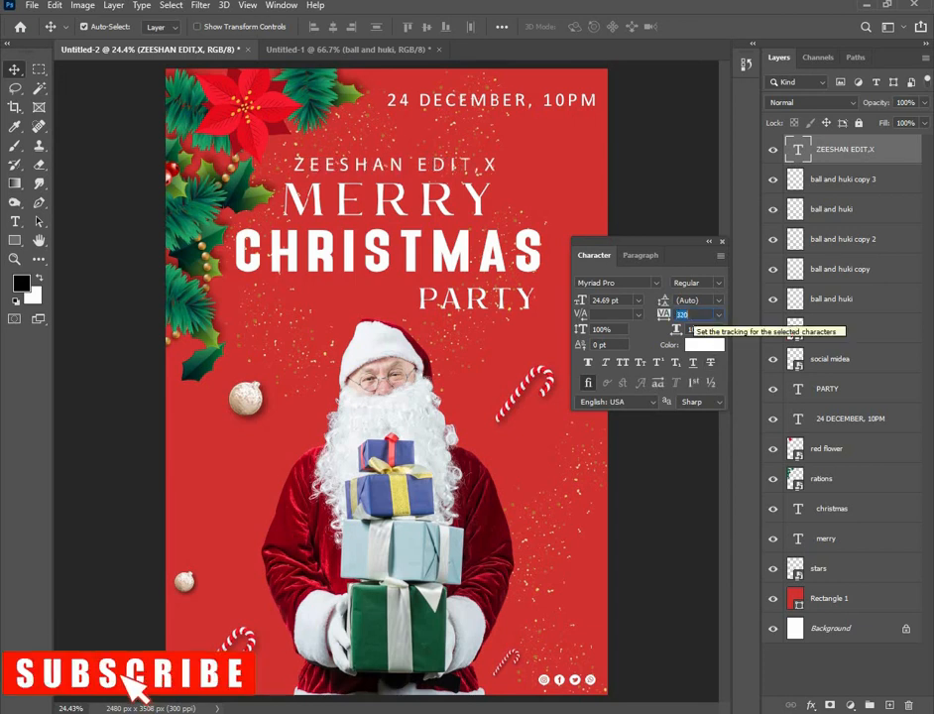
type("560")
key("Return")
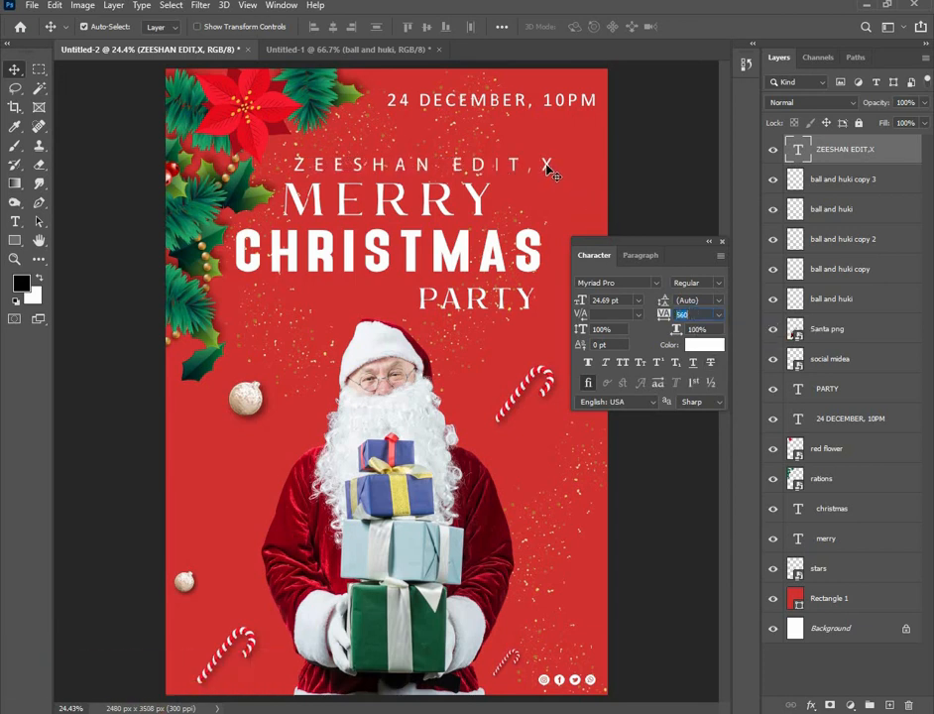
Scale the brand name text to about 55% and centre it closely above MERRY.
key("ctrl+t")
left_click_drag(565, 166, 422, 168)
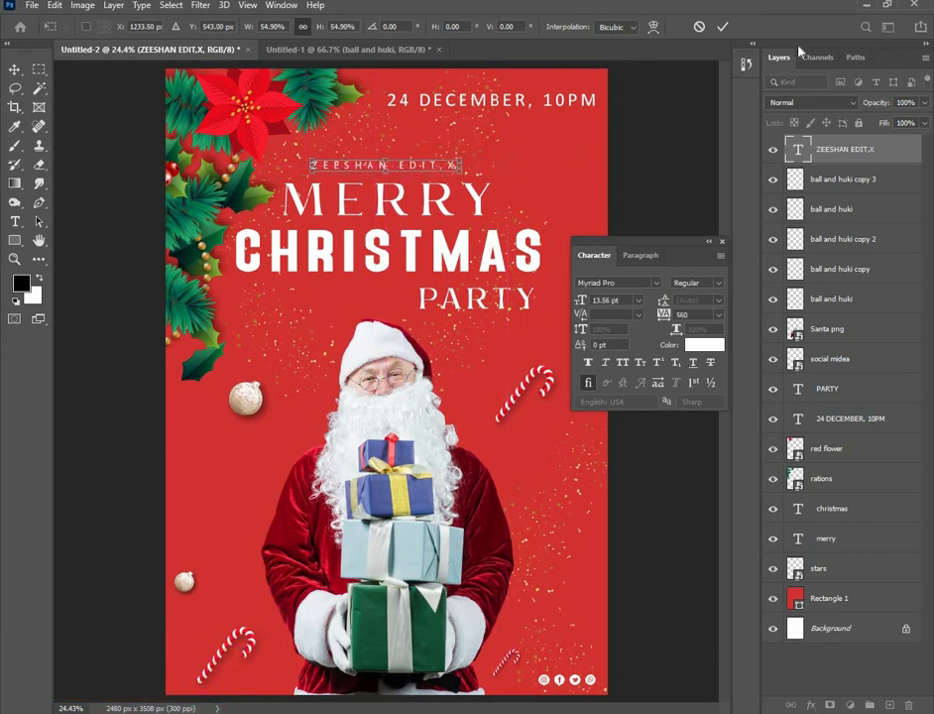
key("Return")
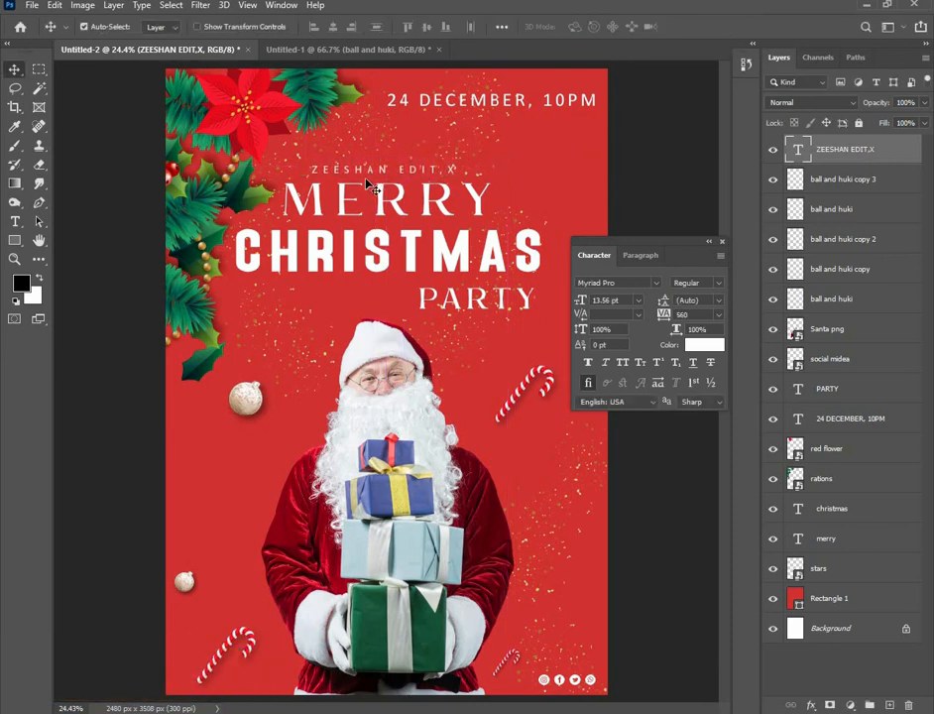
scroll(401, 238, "down", 2)
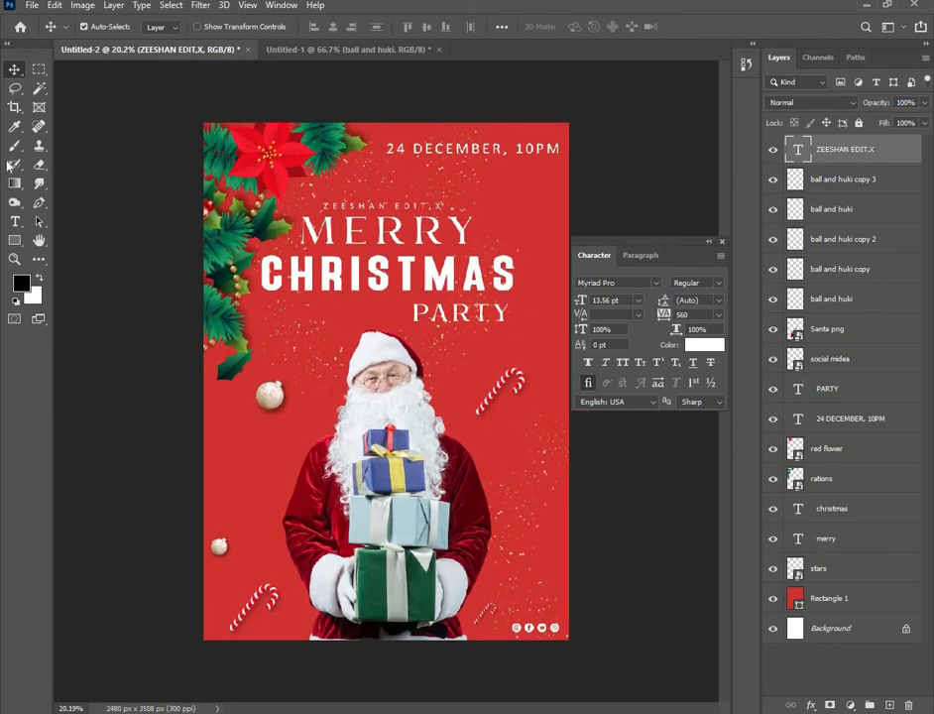
Recolour the word CHRISTMAS in the title to a fully saturated bright yellow with a hue of 58°.
key("t")
double_click(512, 284)
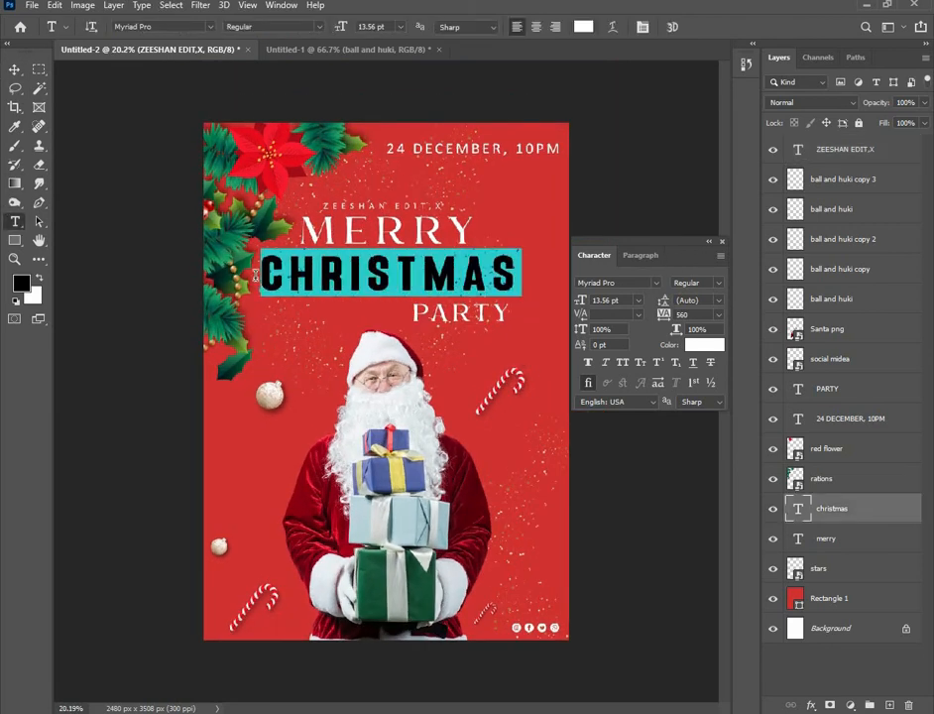
left_click(704, 344)
left_click_drag(691, 429, 691, 454)
left_click_drag(650, 337, 676, 294)
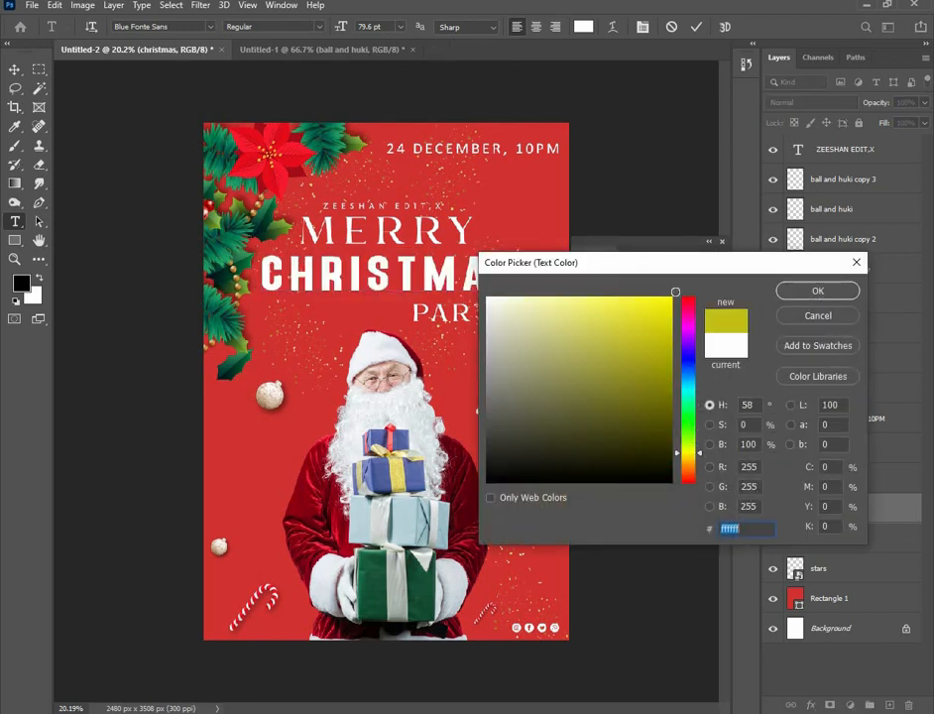
left_click(797, 287)
left_click(13, 72)
left_click(112, 116)
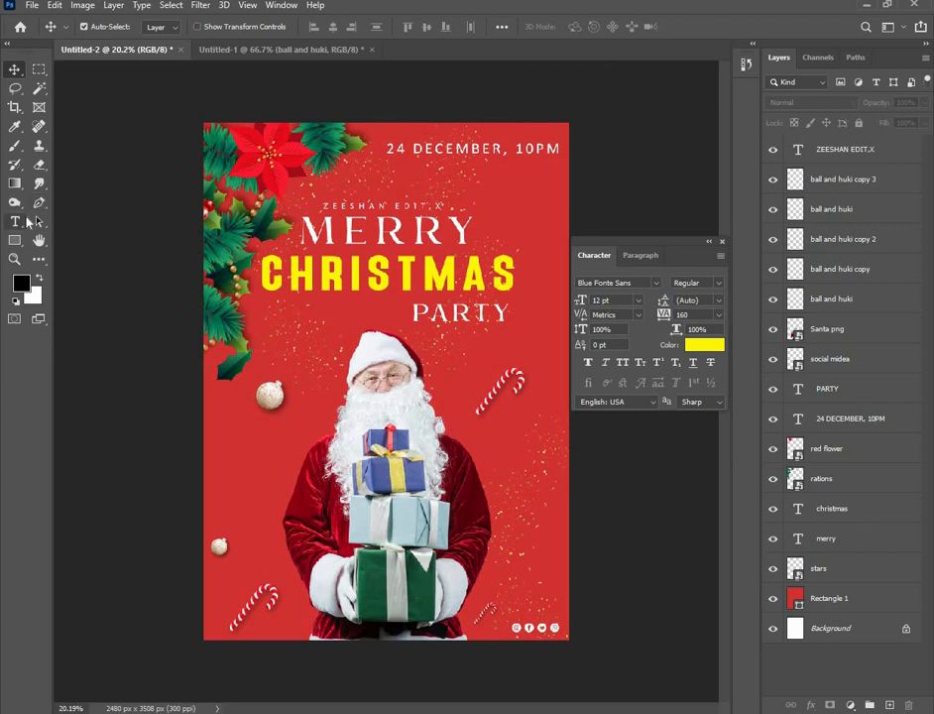
Try to recolour only the 10PM part of the date line to golden yellow.
key("t")
left_click_drag(513, 148, 561, 149)
left_click(704, 345)
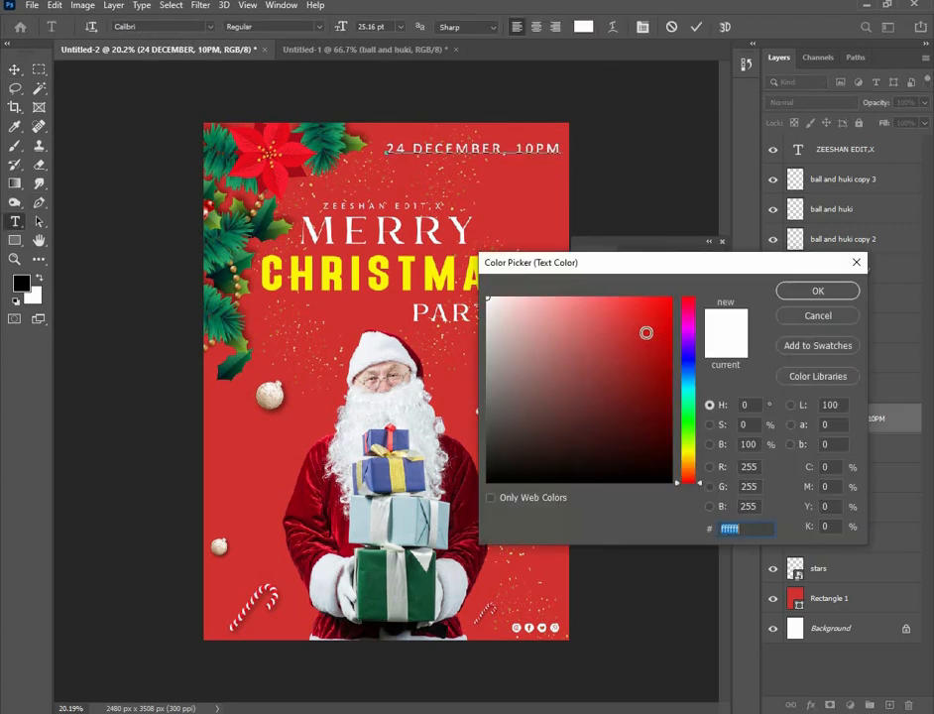
left_click_drag(692, 445, 693, 456)
left_click_drag(658, 315, 711, 294)
key("Return")
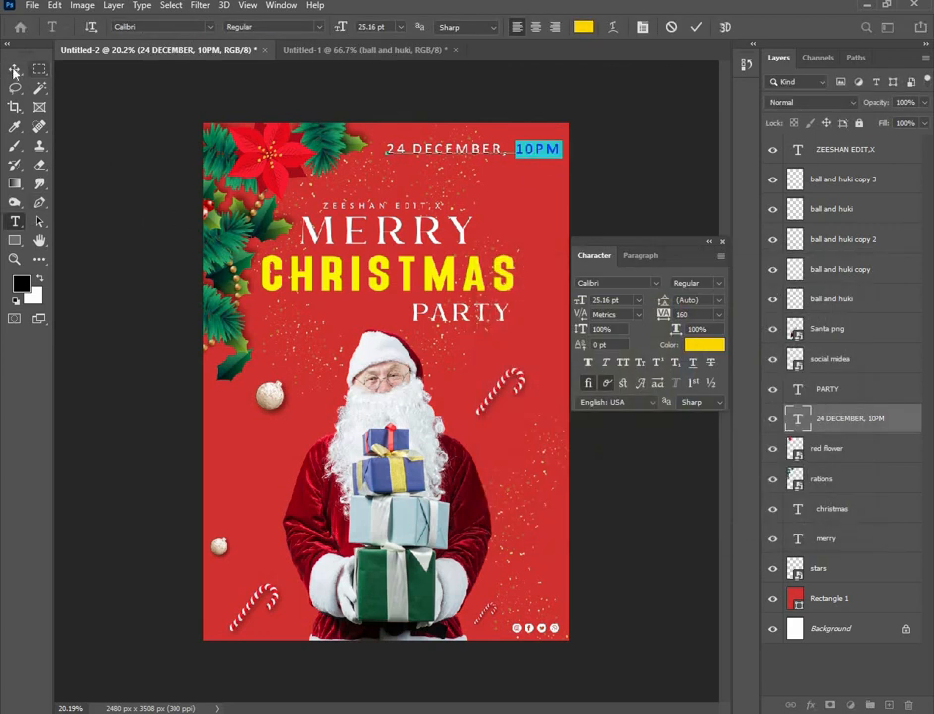
left_click(15, 69)
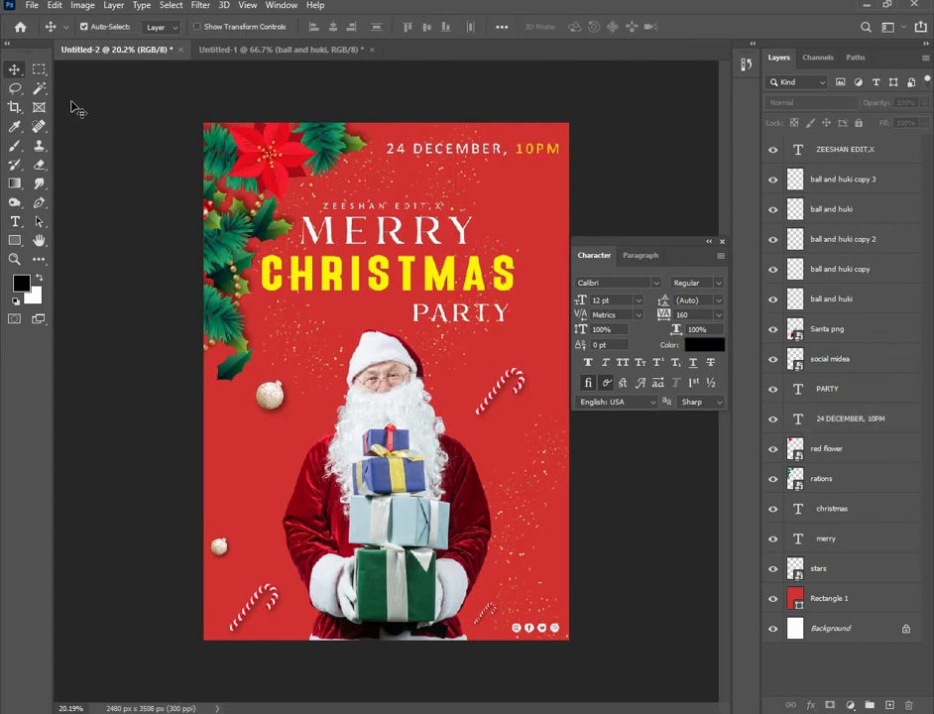
key("t")
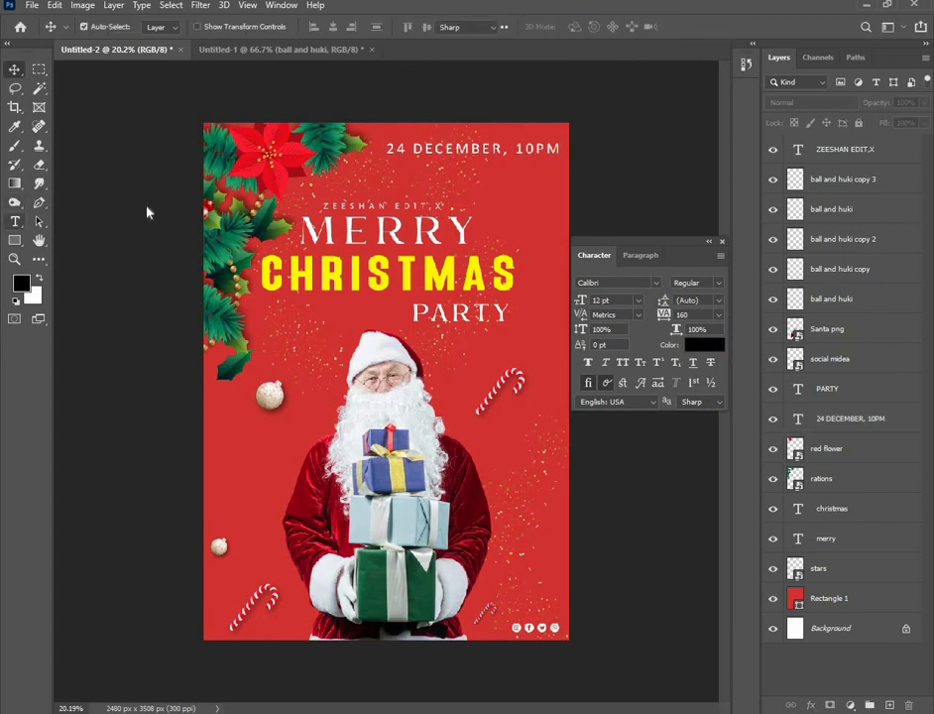
left_click(407, 144)
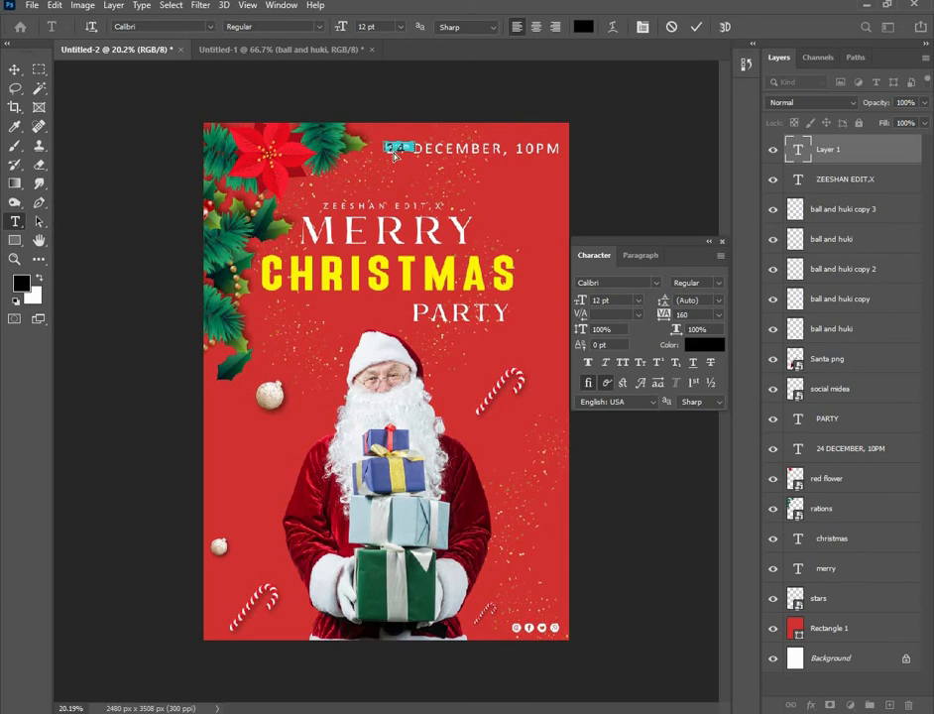
left_click(14, 70)
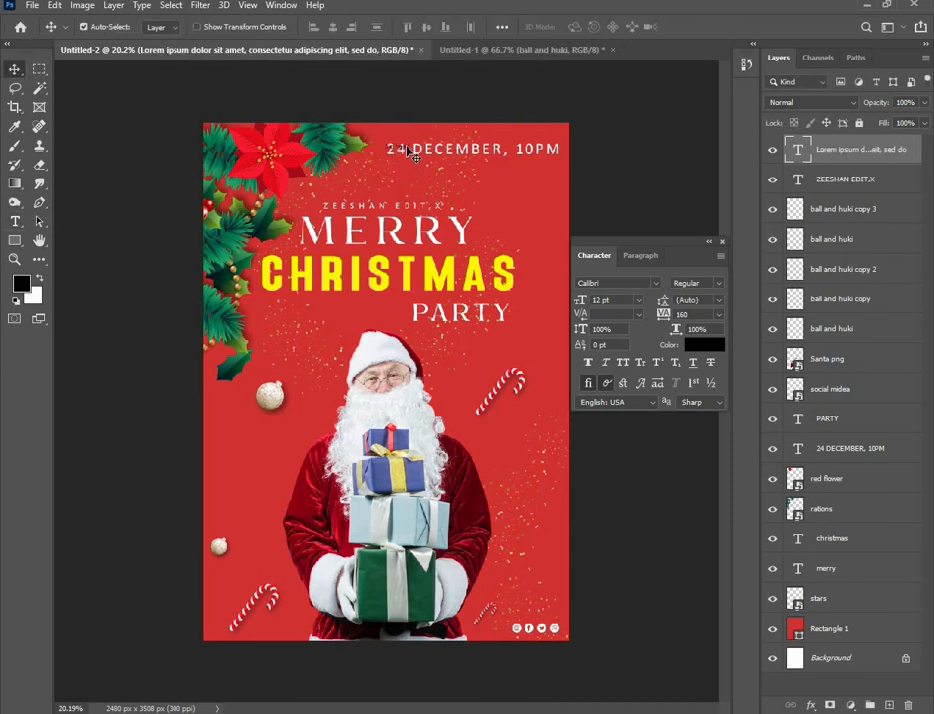
key("Delete")
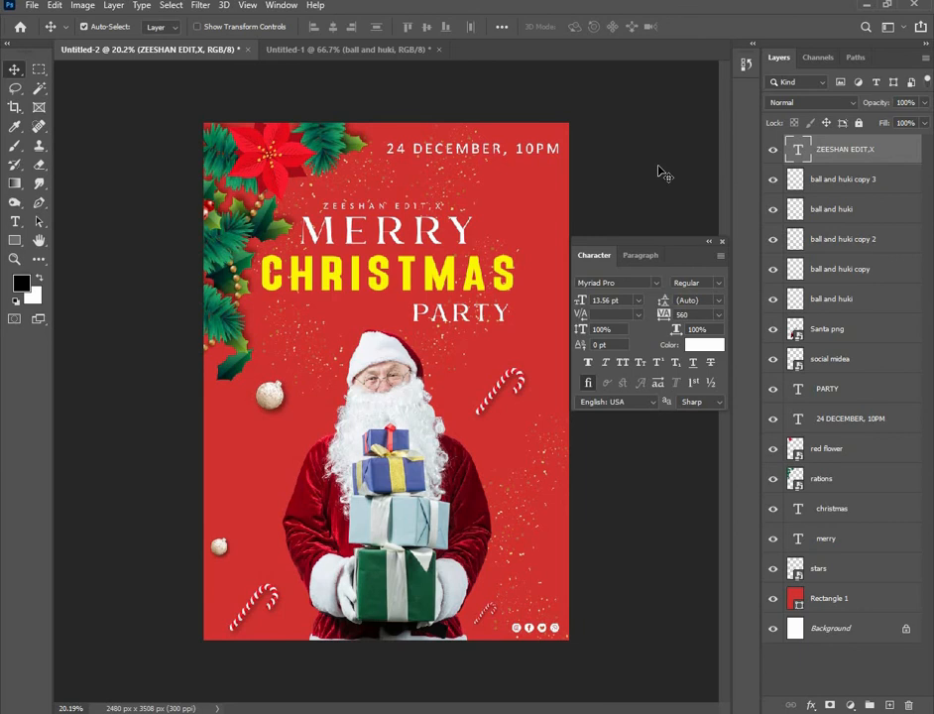
Add a Levels adjustment clipped to the Santa layer and darken its midtones to 0.79.
left_click(404, 505)
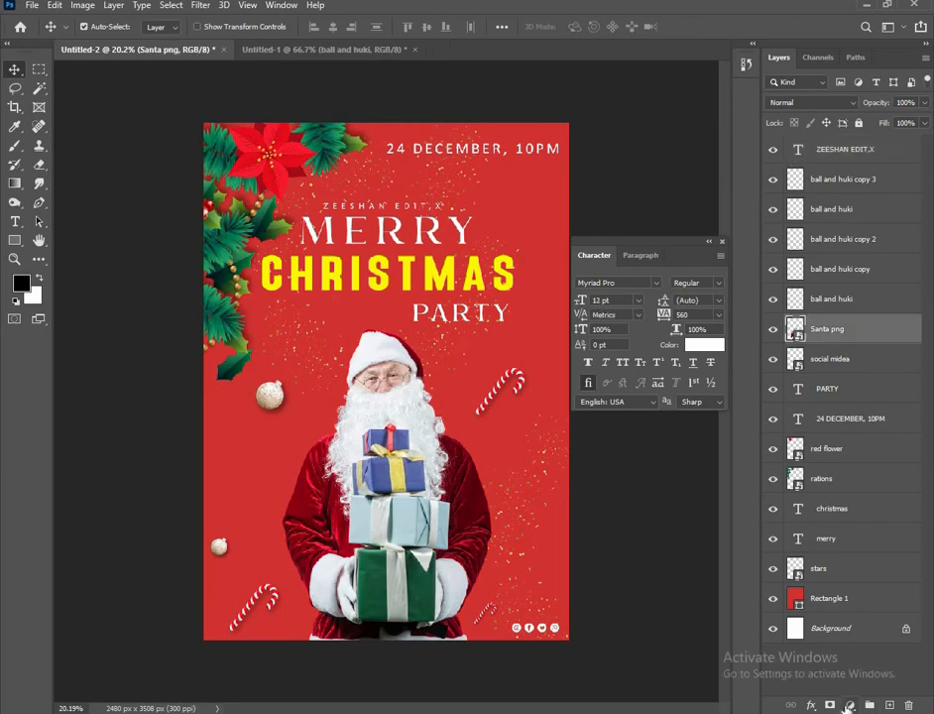
left_click(848, 706)
left_click(882, 504)
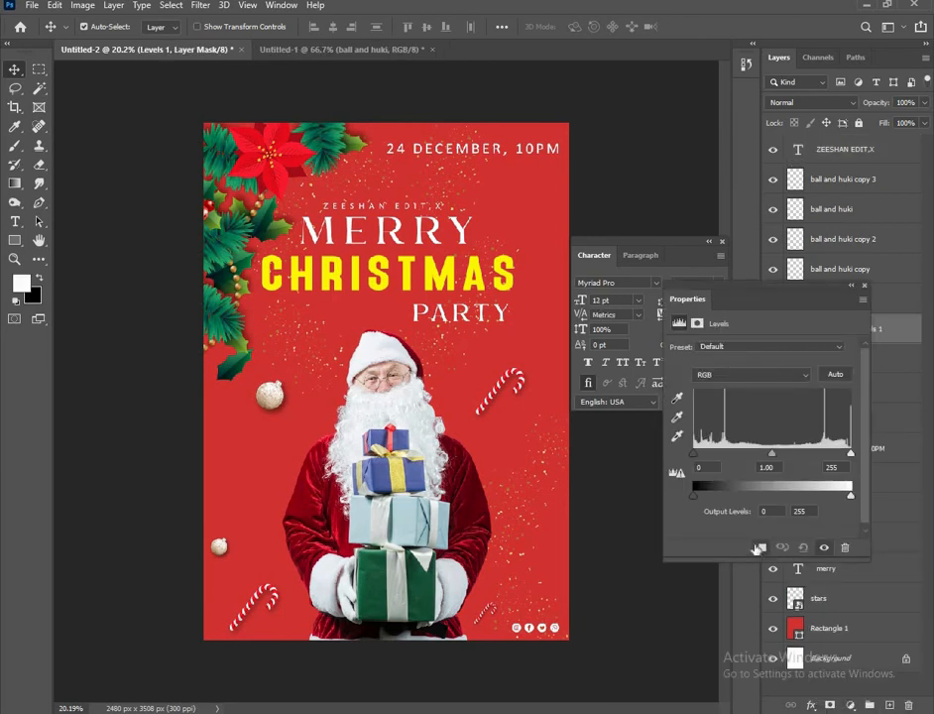
left_click_drag(778, 457, 785, 453)
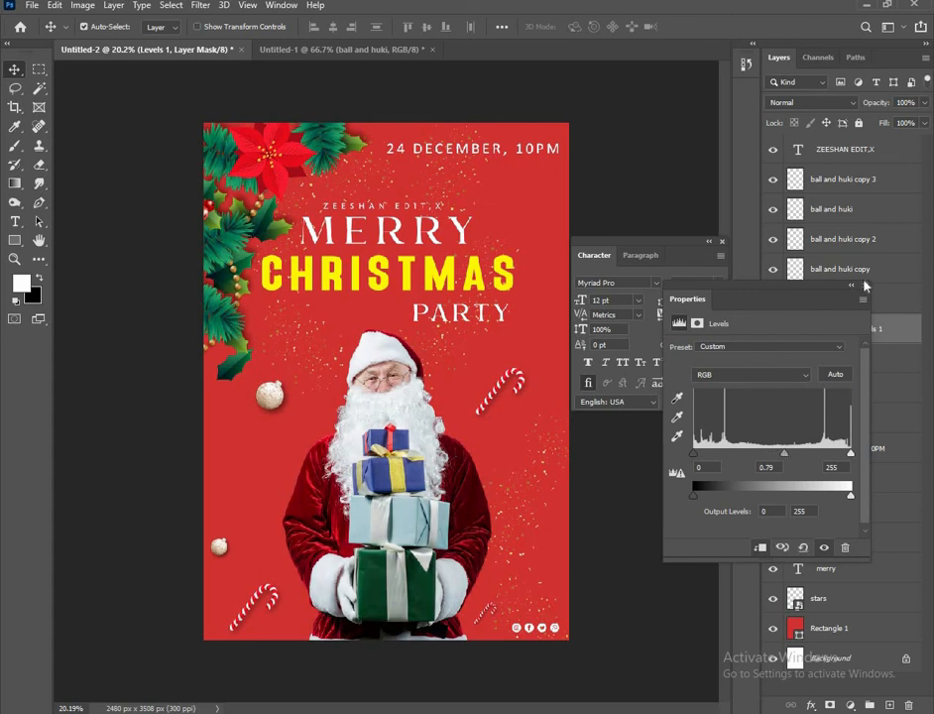
left_click(864, 286)
left_click(682, 450)
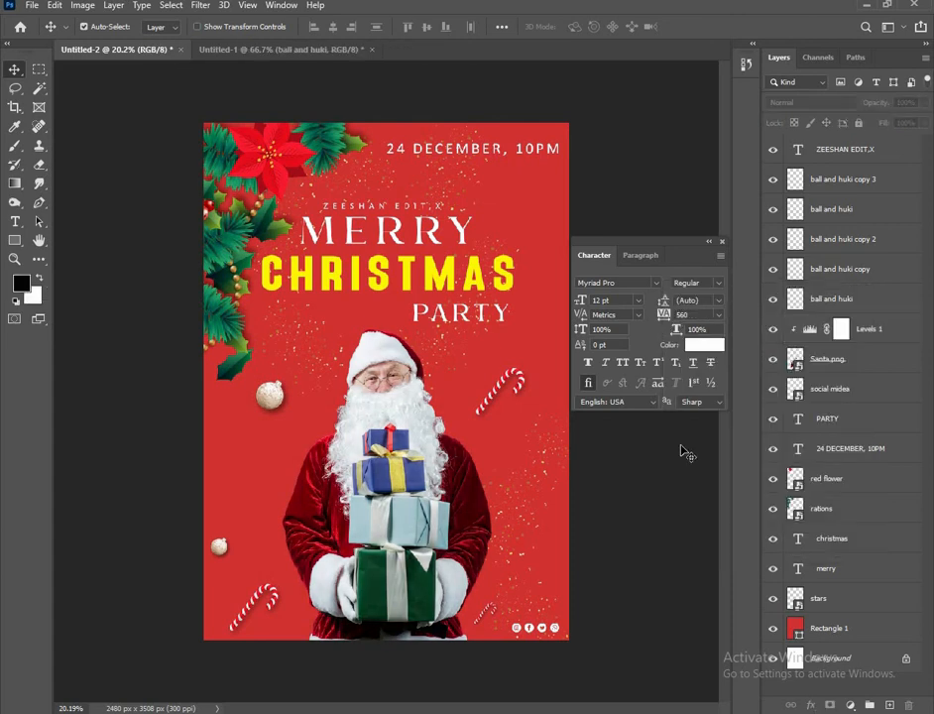